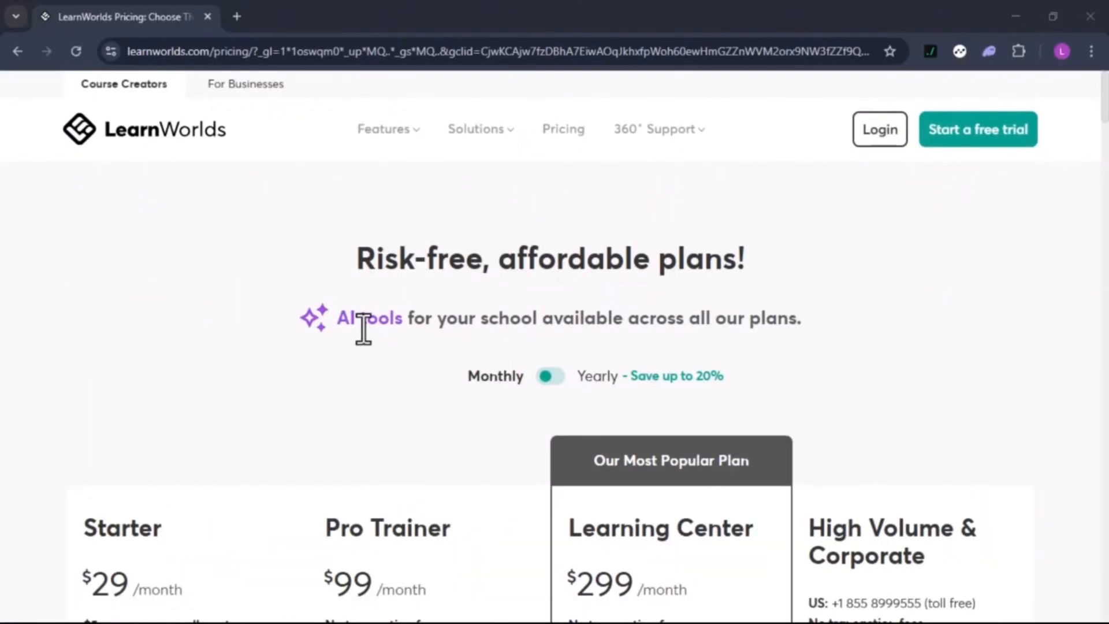
Start a free trial school from the LearnWorlds pricing page
click(1007, 139)
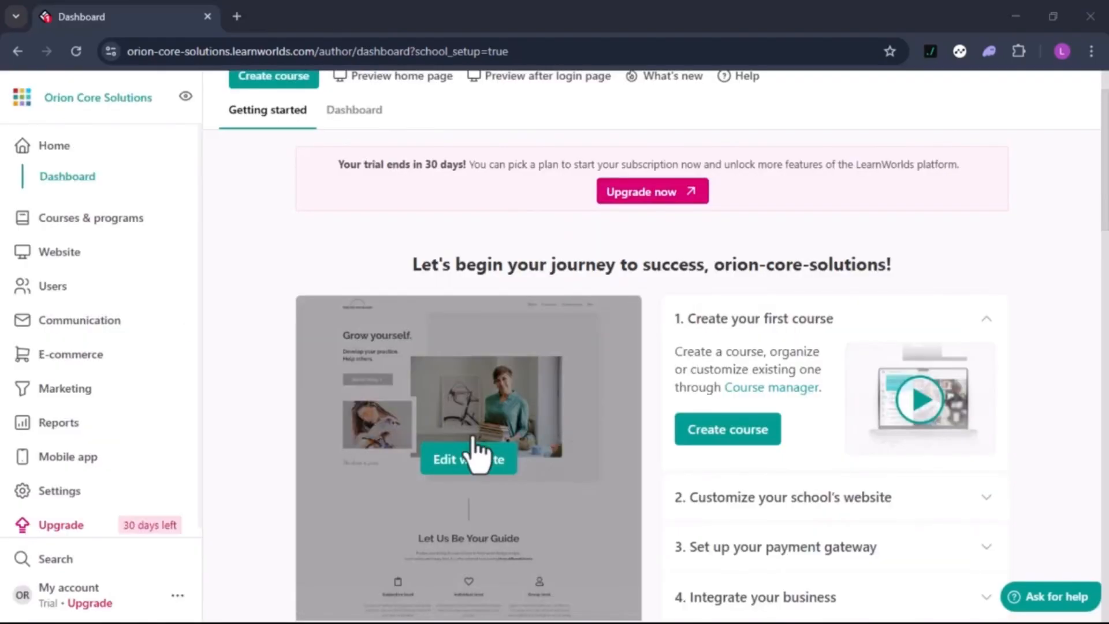
Scroll the template gallery to choose a site template for the Orion Core Solutions school
scroll(472, 440, down, 1)
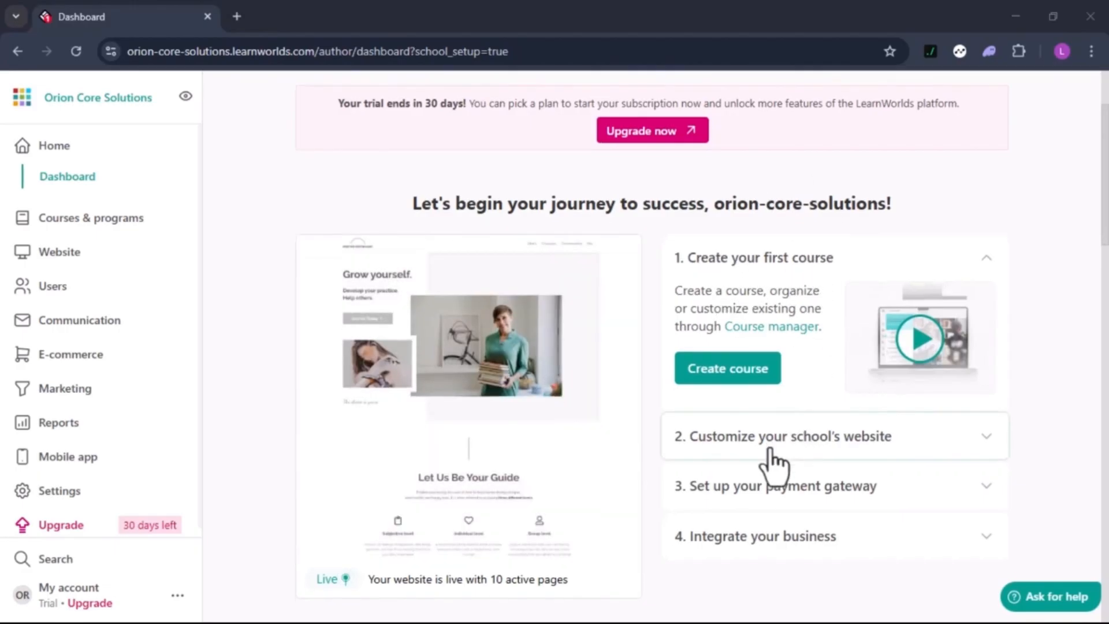
scroll(774, 460, down, 1)
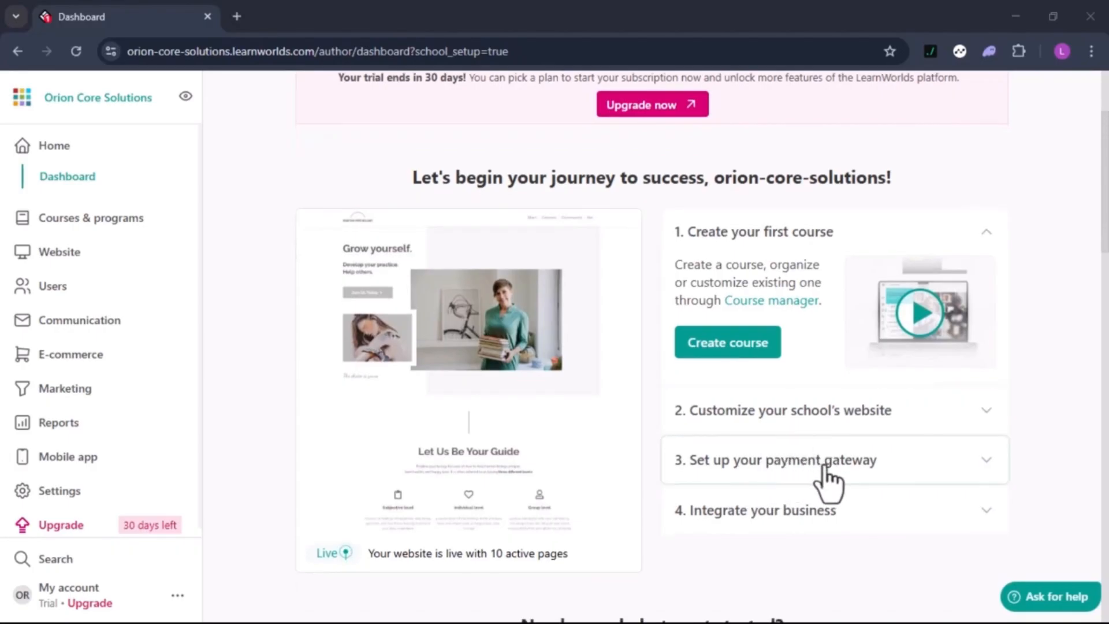
scroll(664, 549, down, 3)
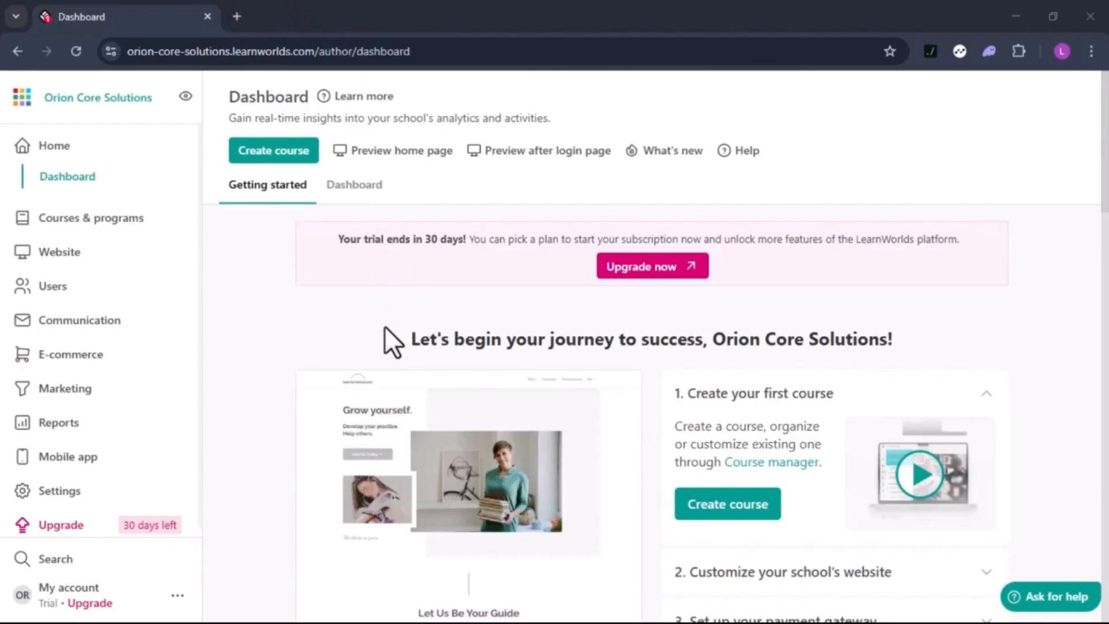
scroll(385, 327, down, 4)
mouse_move(473, 471)
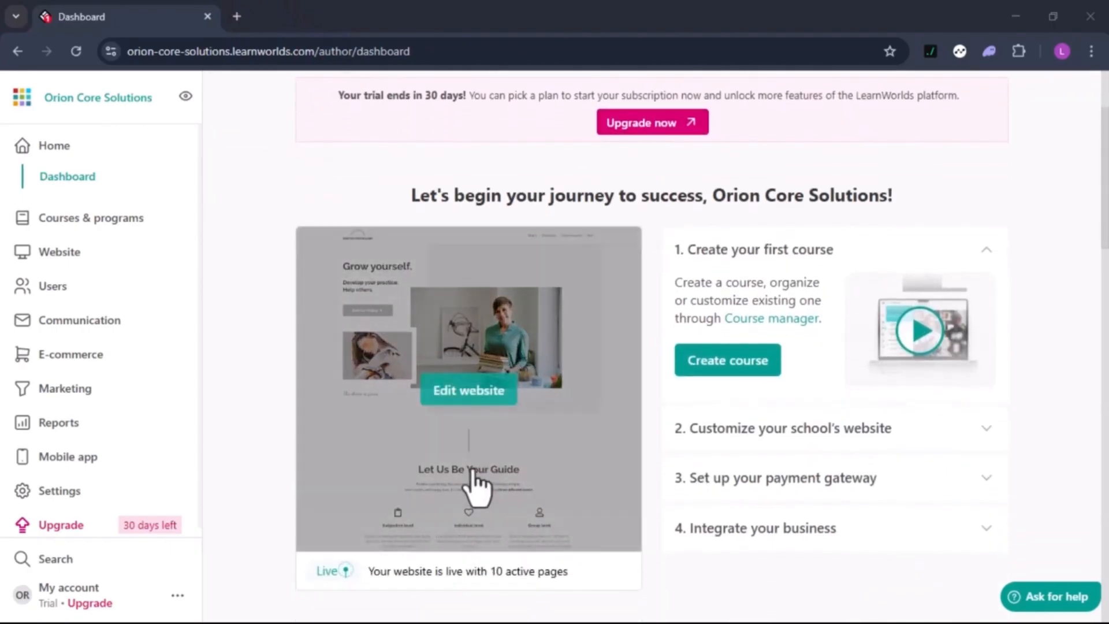
Open the school's home page in the Site Builder with 'Edit website' and look over it
click(468, 392)
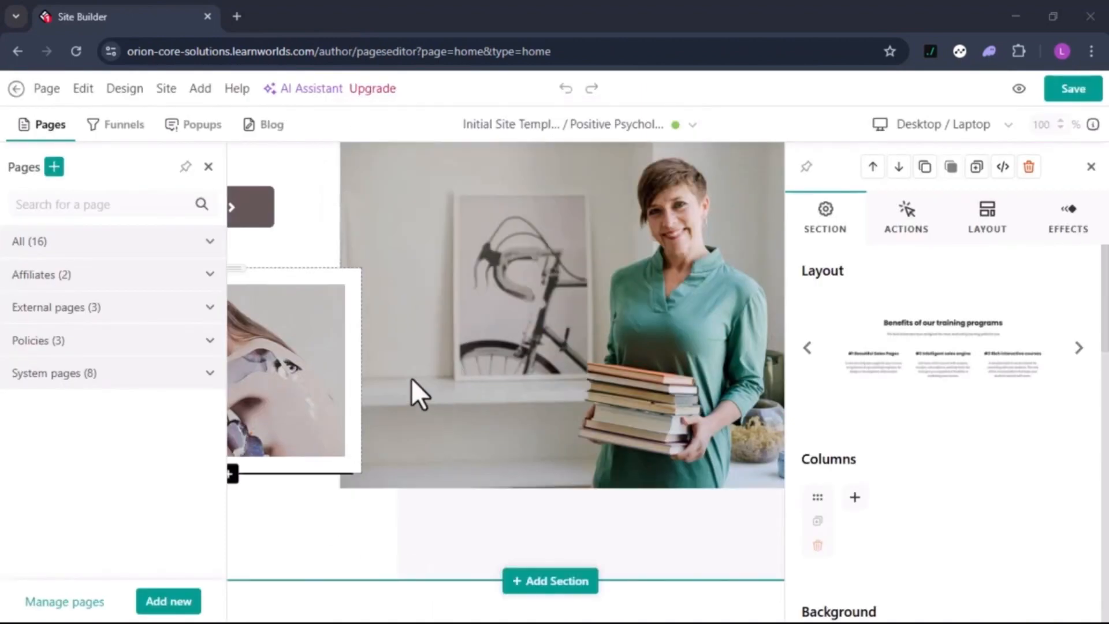
scroll(456, 413, down, 3)
scroll(456, 414, up, 4)
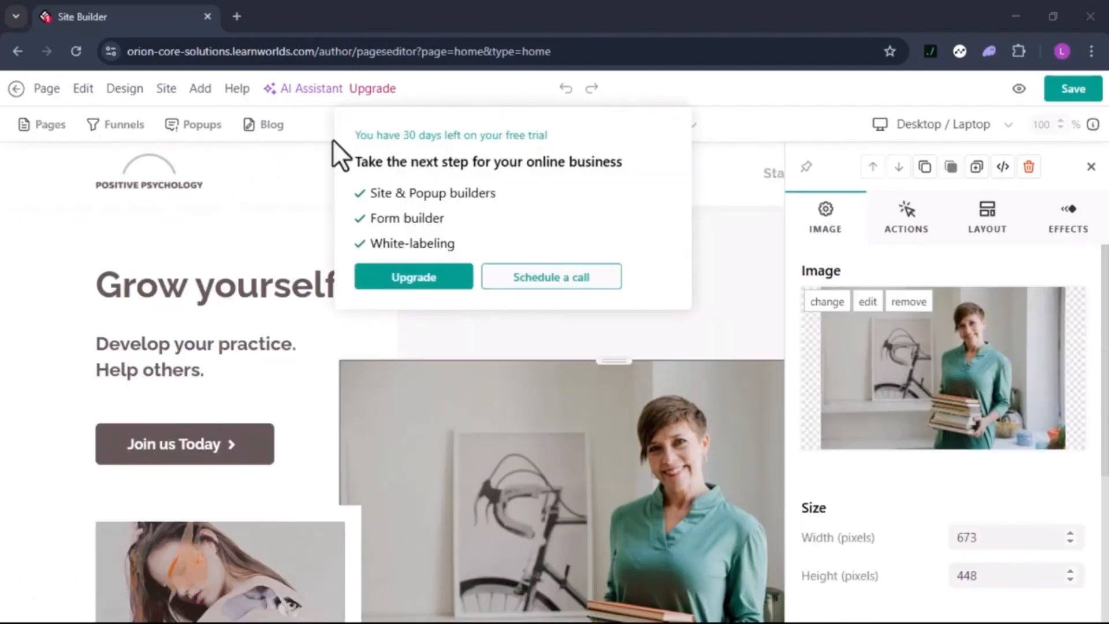
mouse_move(60, 98)
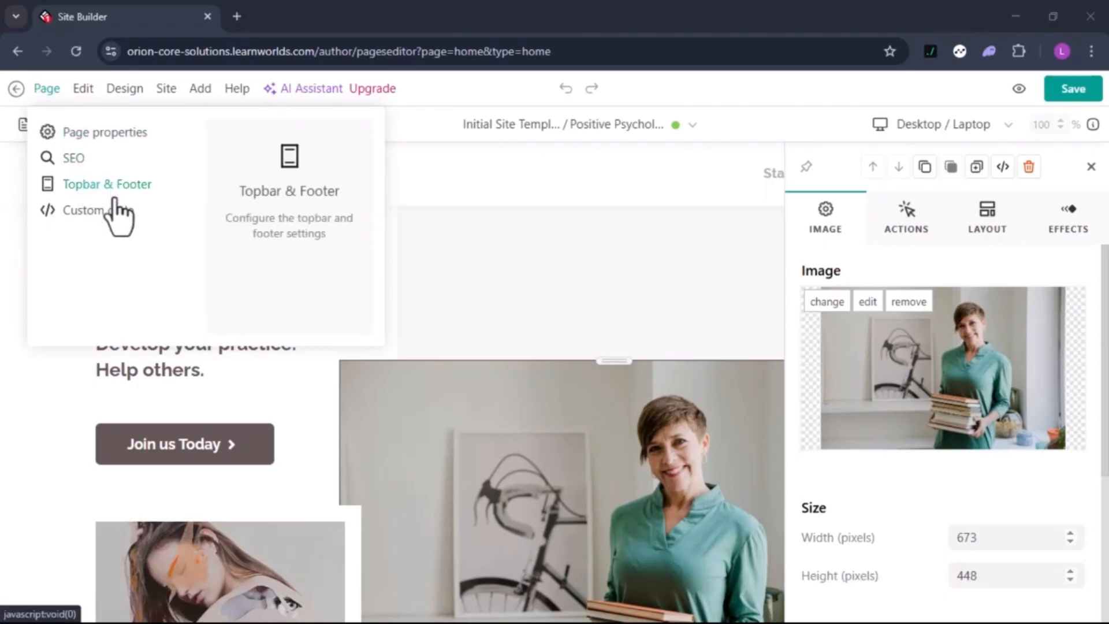
click(94, 89)
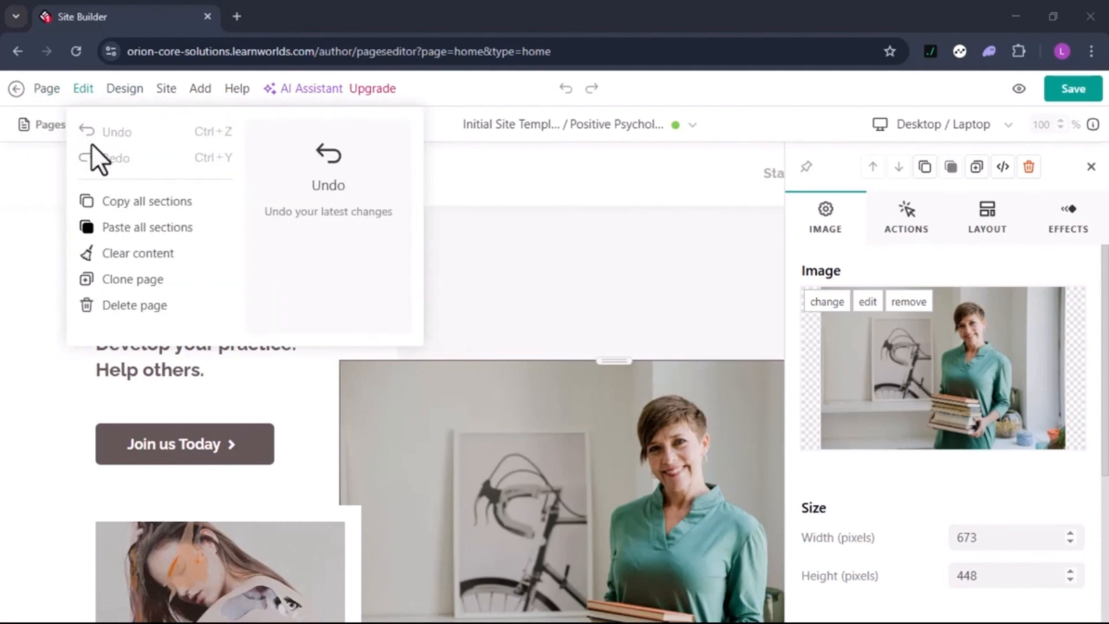
mouse_move(137, 87)
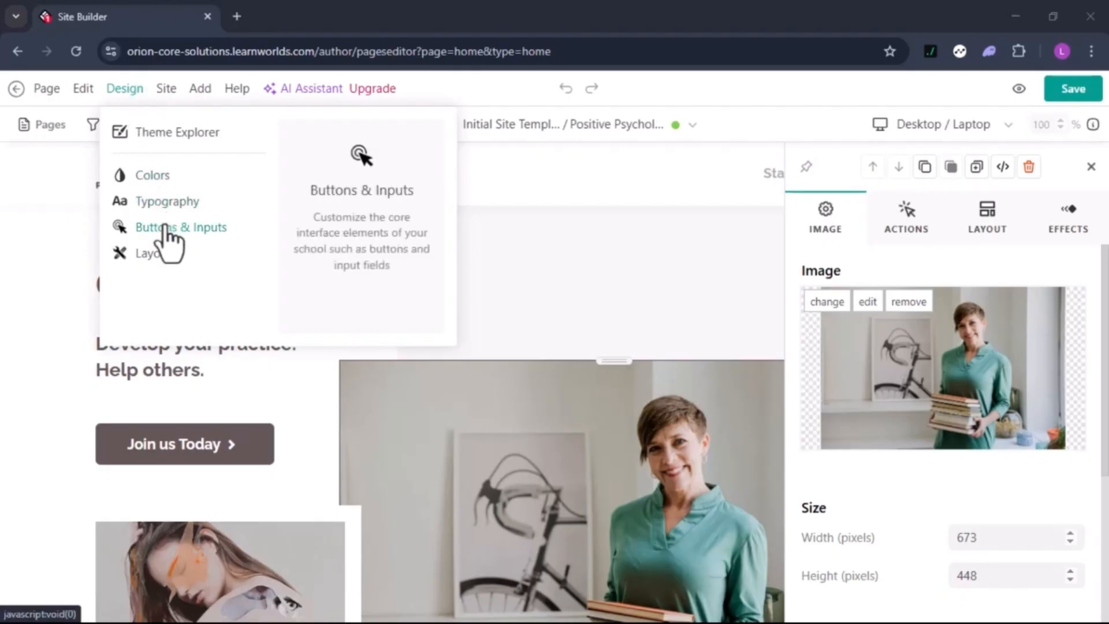
mouse_move(185, 89)
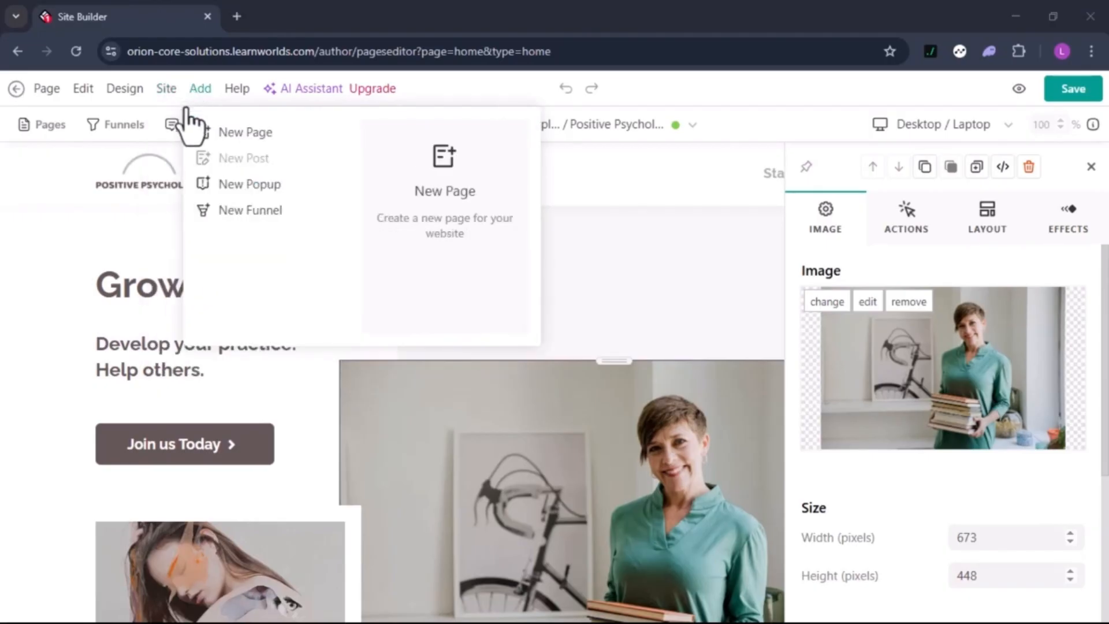
scroll(242, 338, down, 2)
click(241, 335)
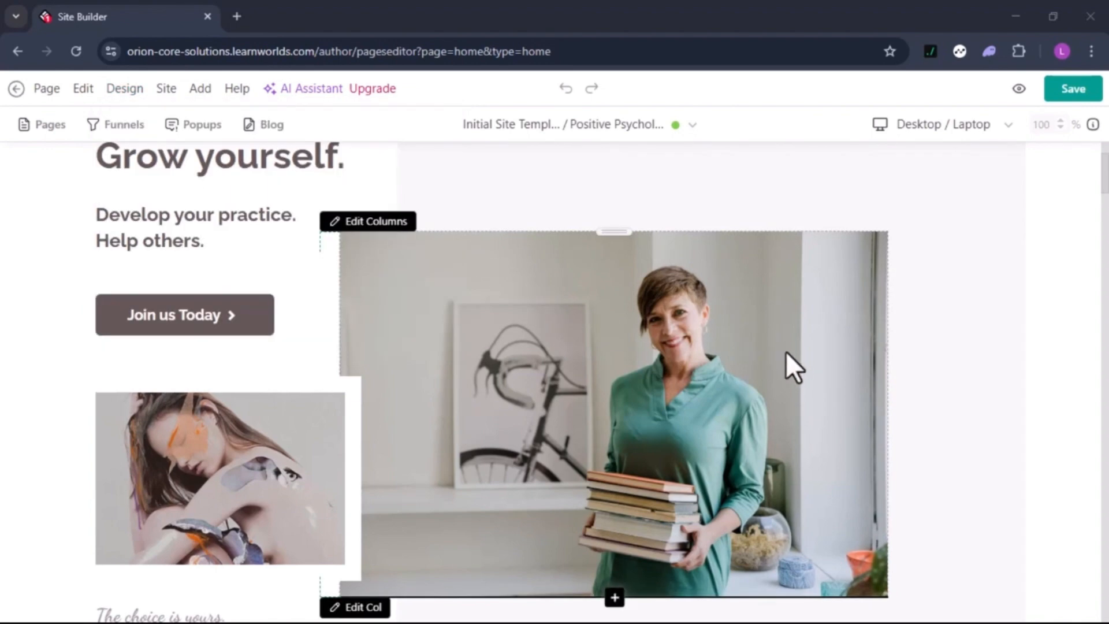
Swap the hero photo for the office presentation image from the Image gallery
click(613, 299)
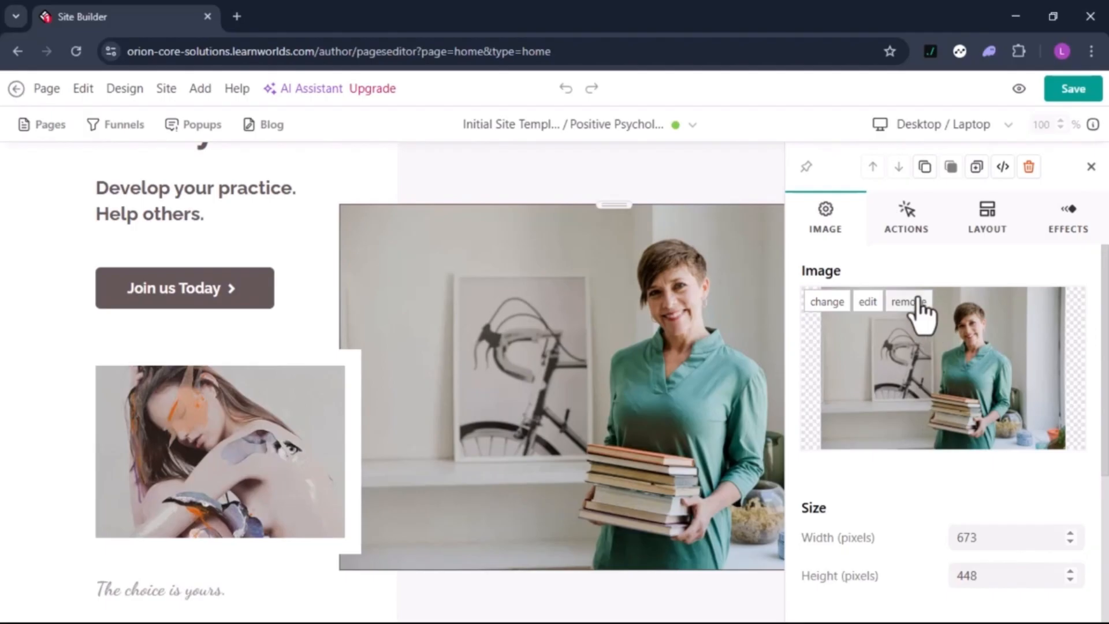
scroll(924, 375, down, 3)
scroll(930, 375, up, 3)
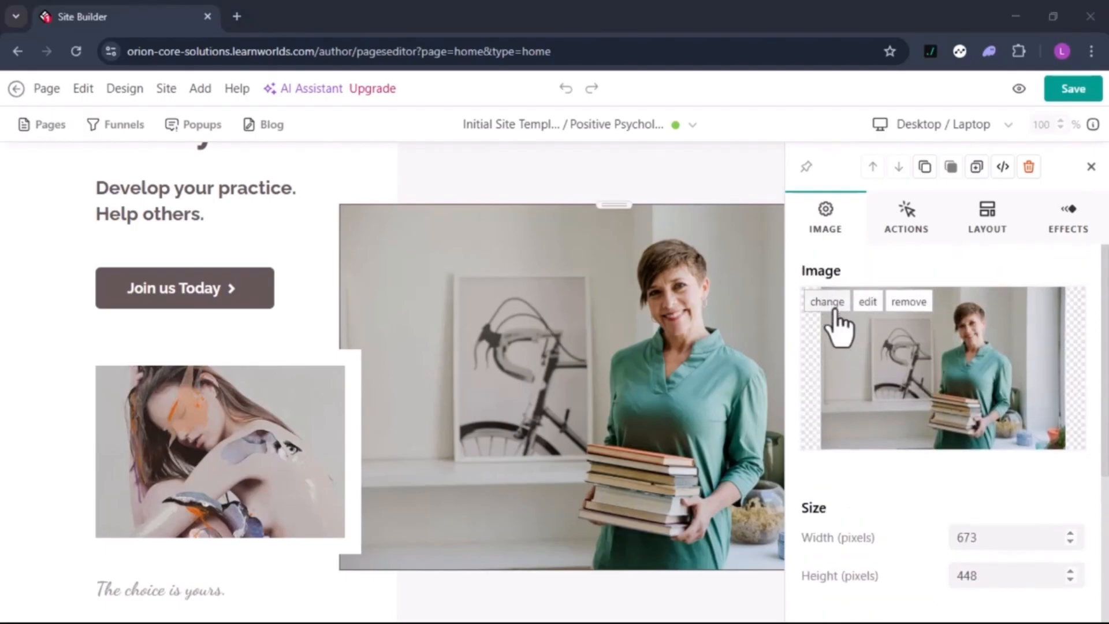
click(833, 306)
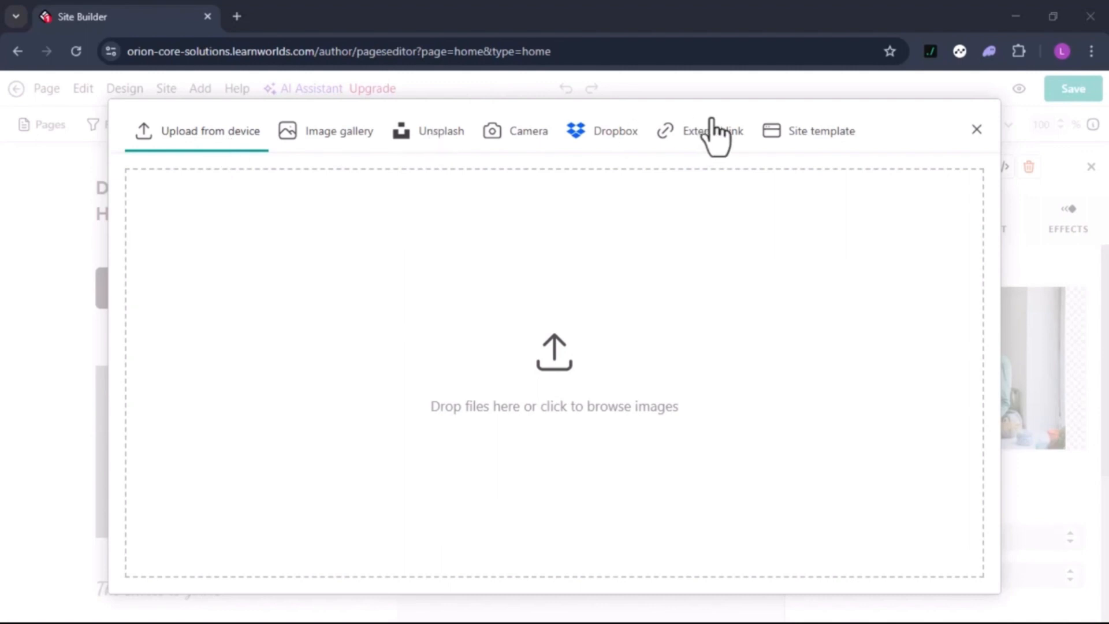
click(341, 134)
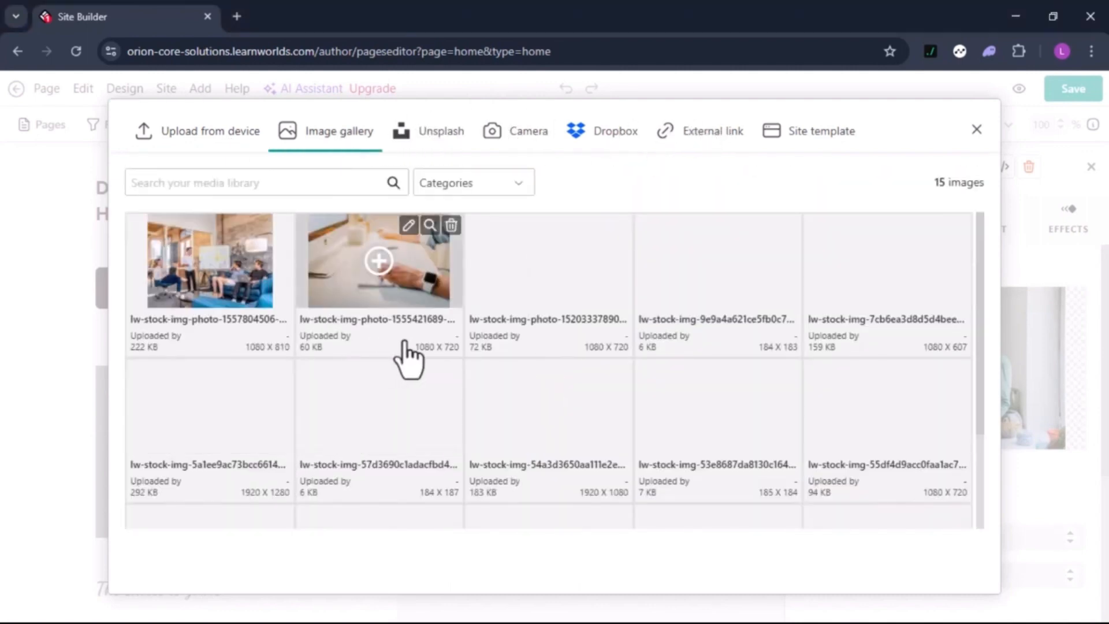
click(409, 415)
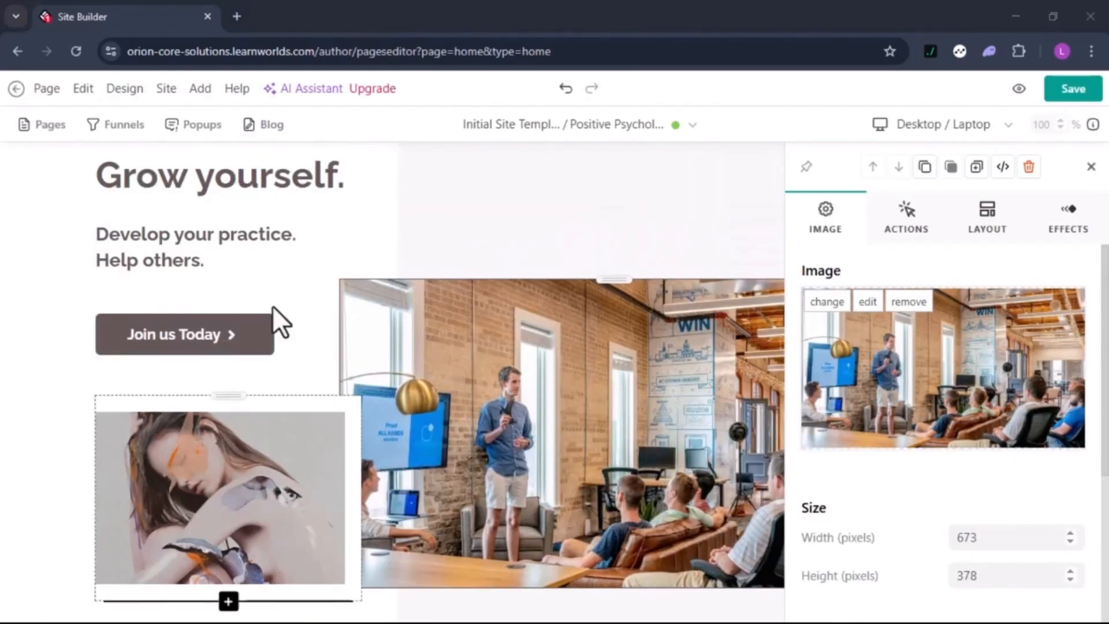
click(128, 91)
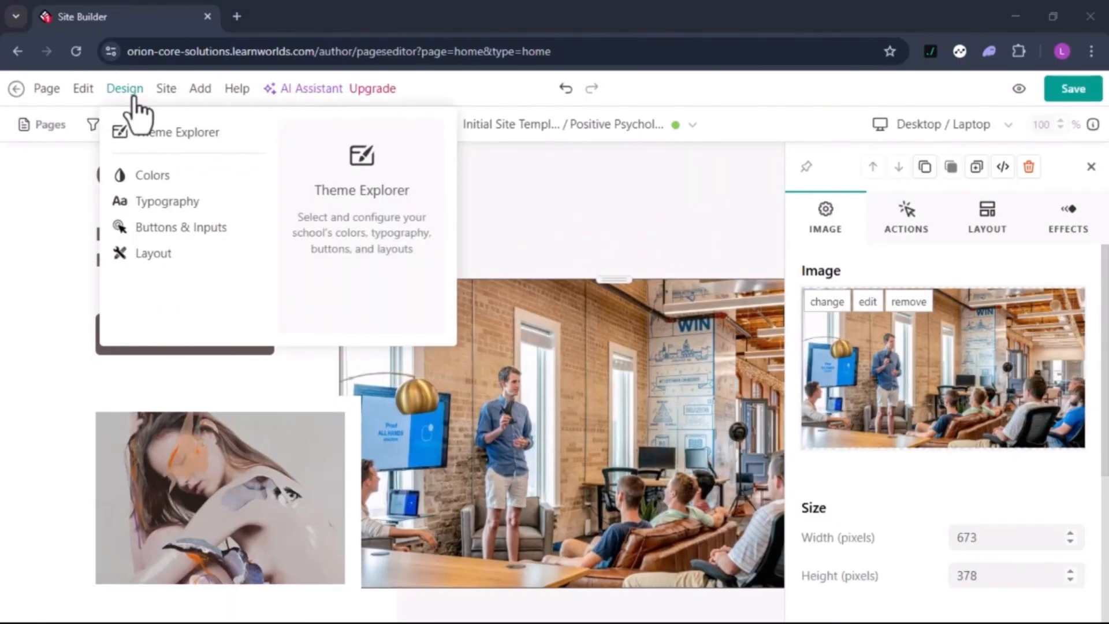
Set Brand primary to the blue swatch #0064D1 and save the design colours
click(153, 176)
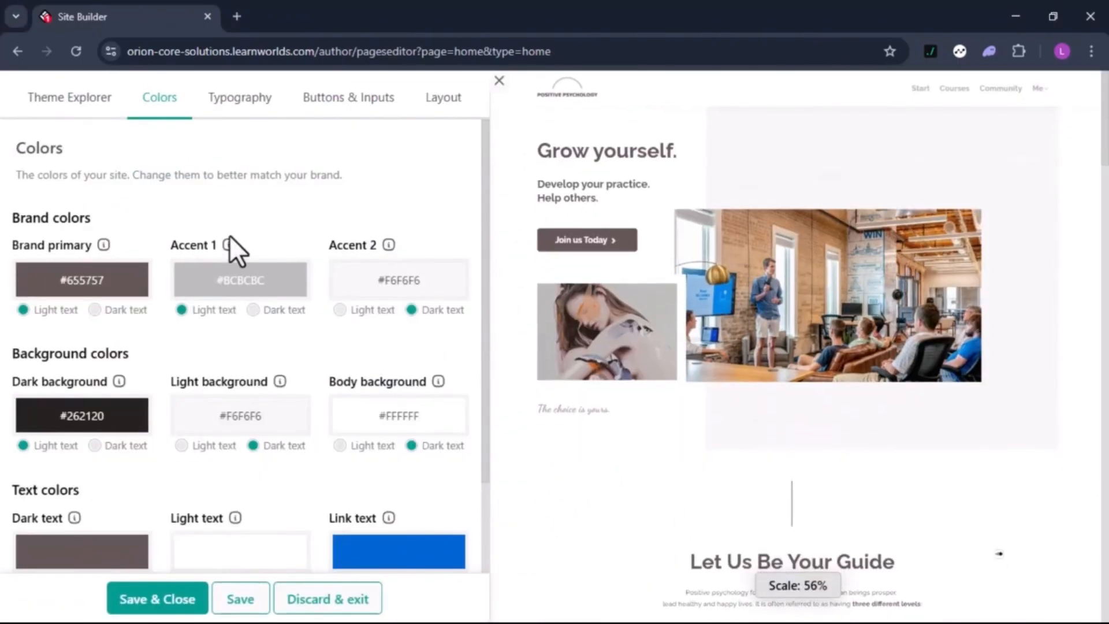
click(106, 289)
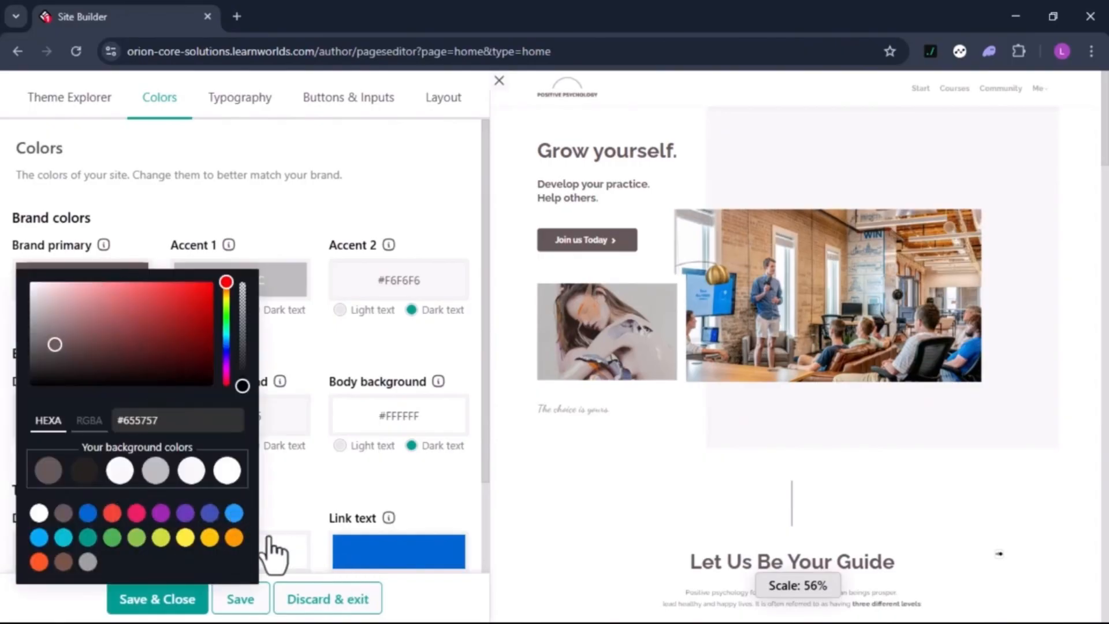
click(88, 513)
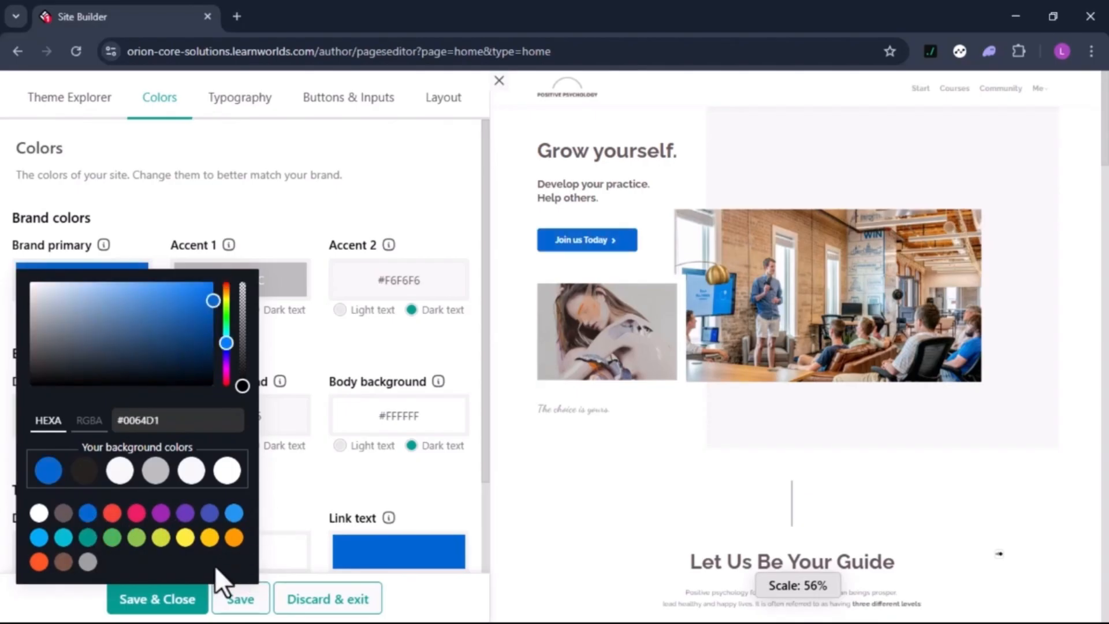
click(293, 526)
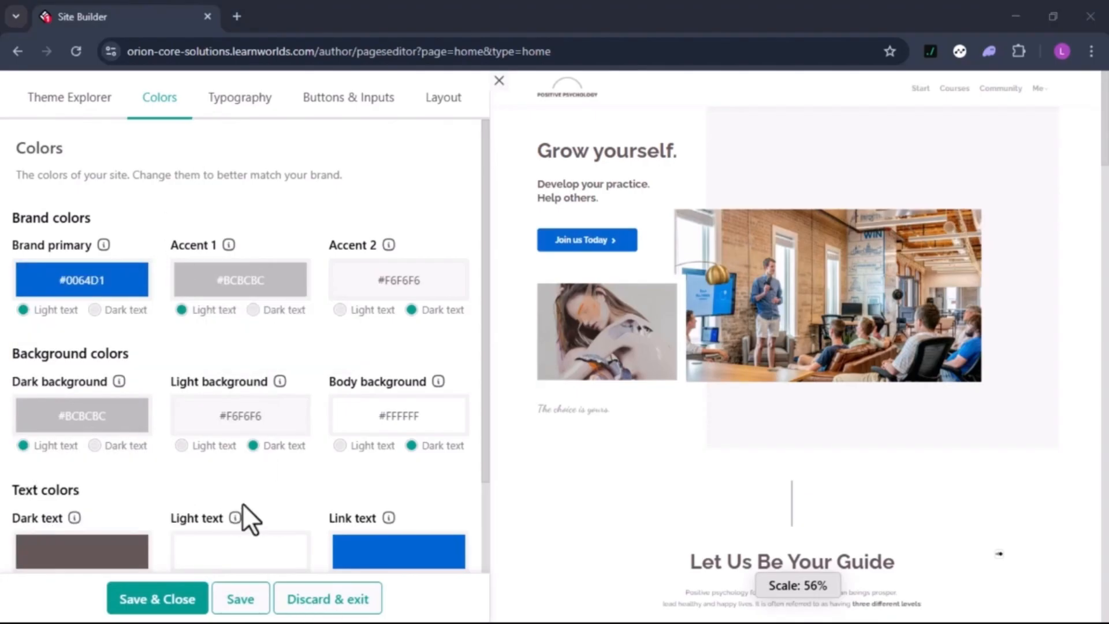
click(167, 600)
key(Return)
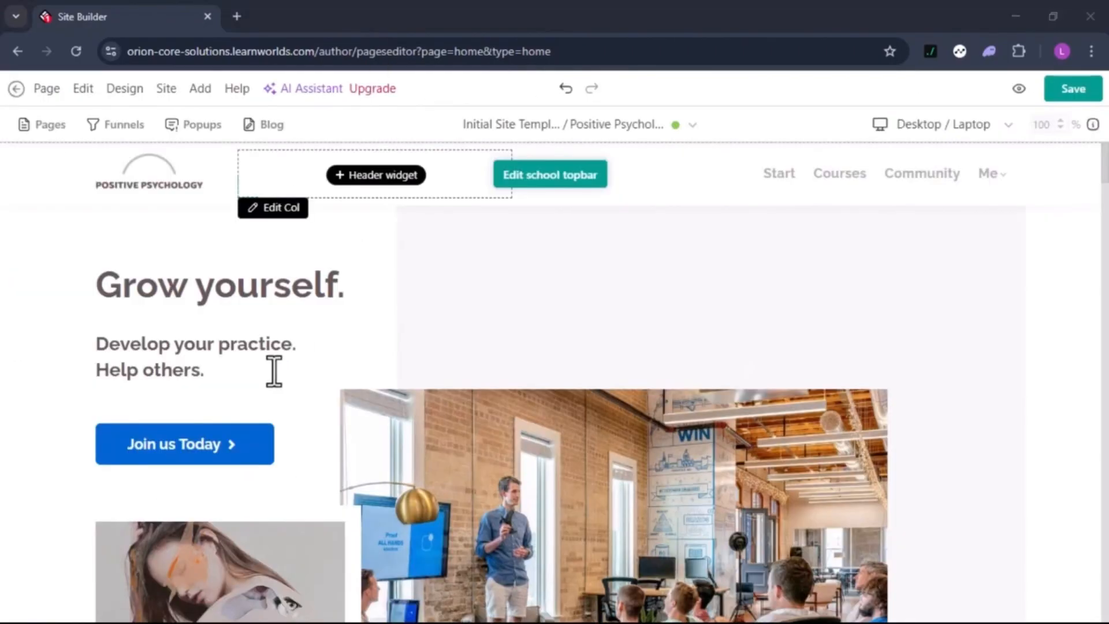
Replace the 'Grow yourself.' heading with 'Speak with Confidence. Lead with Impact.' and save with Ctrl+S
scroll(268, 376, down, 2)
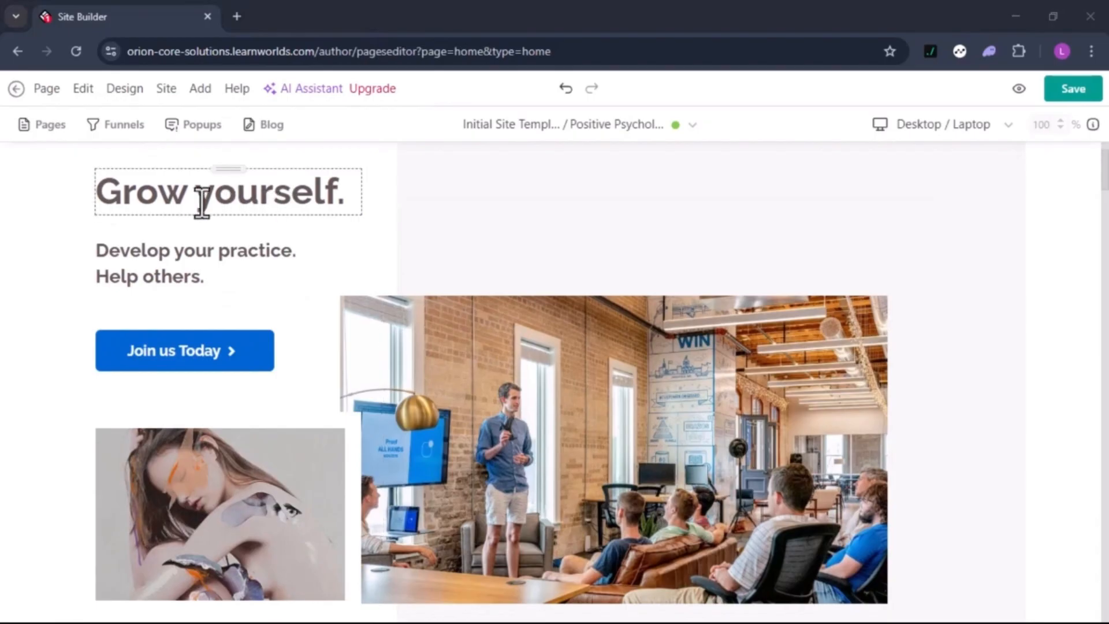
scroll(245, 405, down, 2)
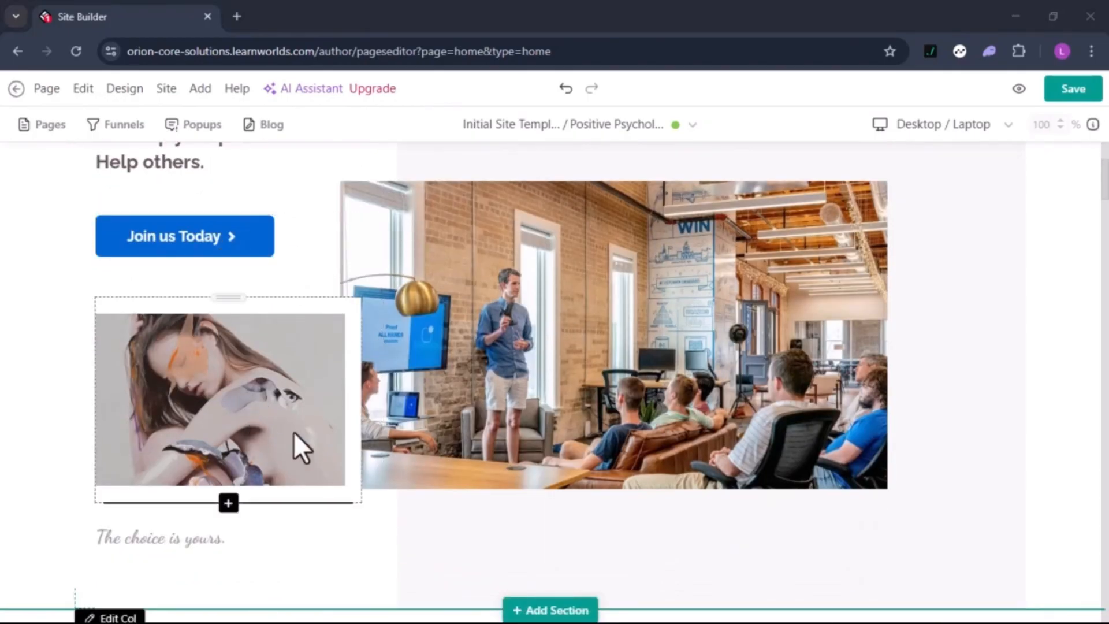
scroll(306, 289, down, 10)
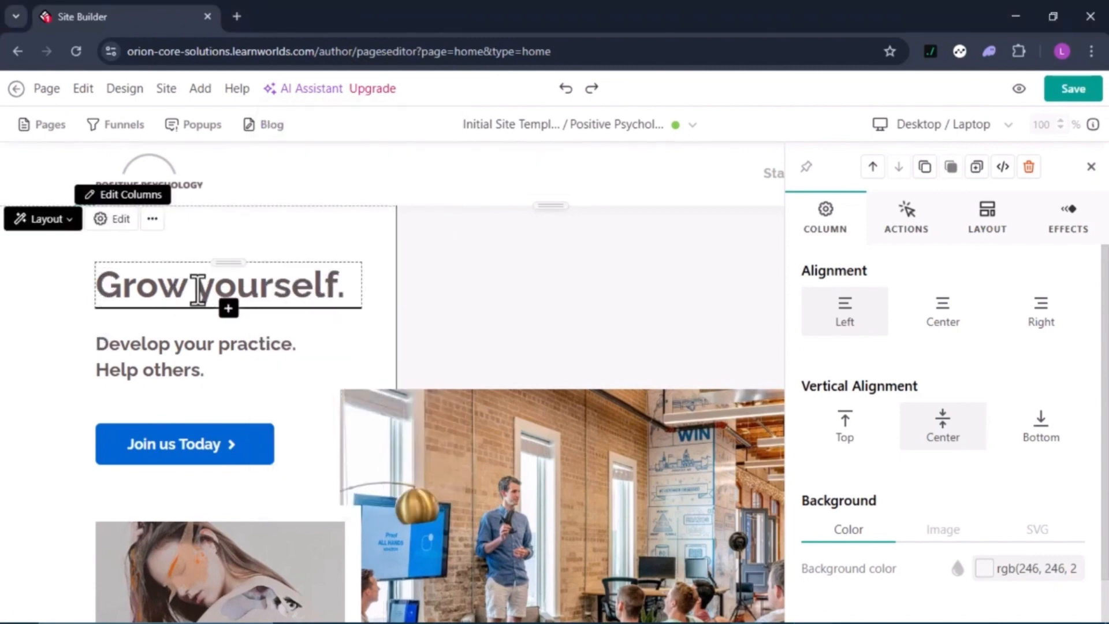
double_click(174, 290)
drag(174, 290, 242, 293)
key(ctrl+a)
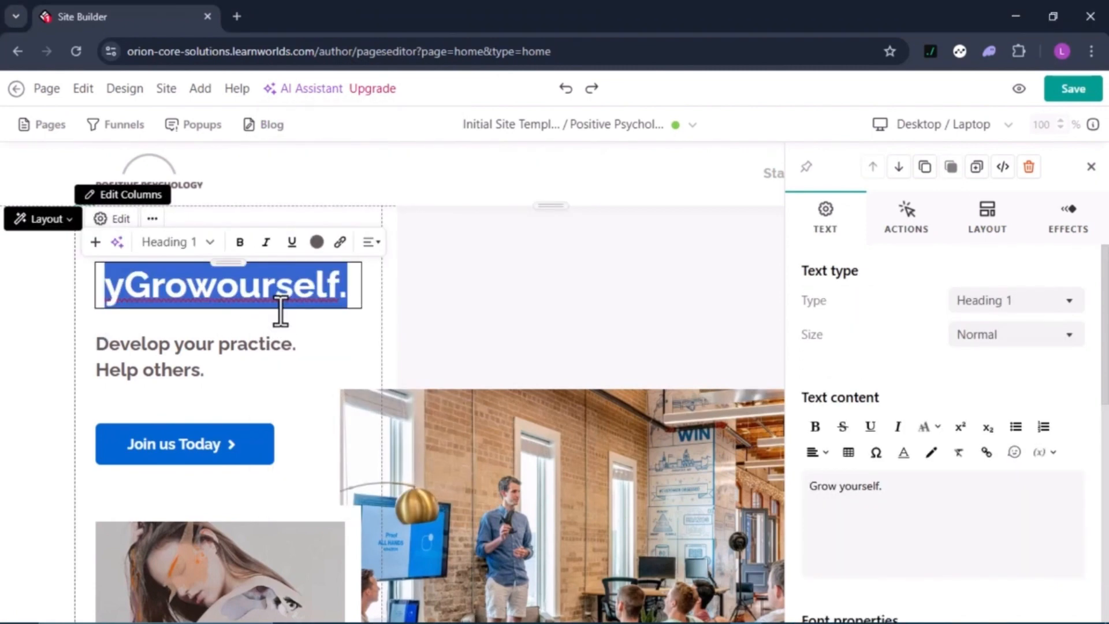
text(Speak with Confidence. Lead with Impact.)
scroll(270, 411, down, 2)
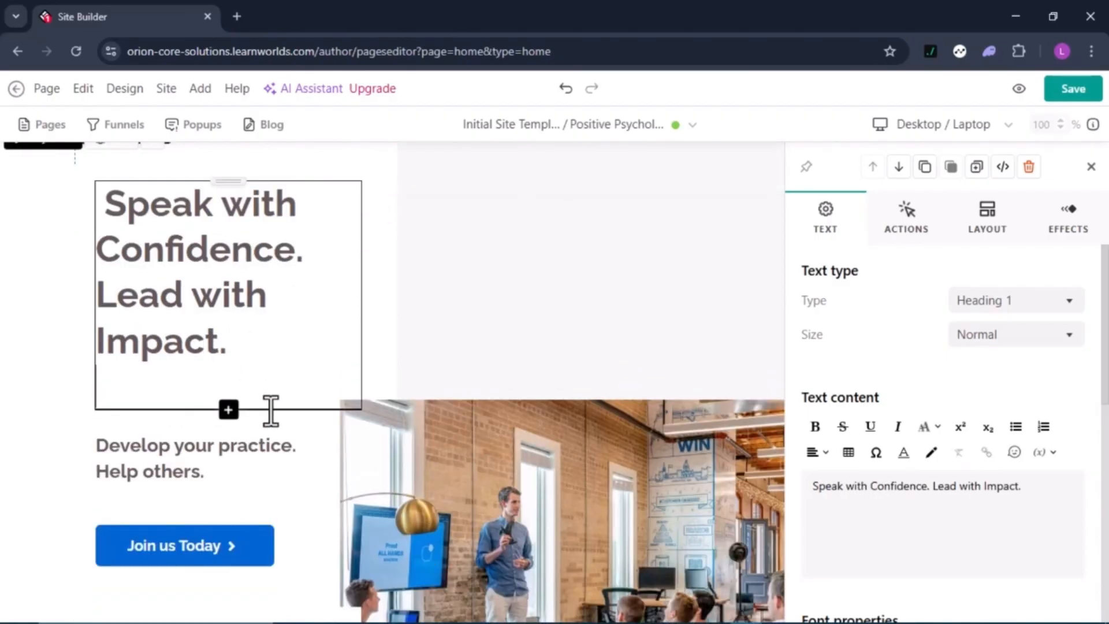
key(ctrl+s)
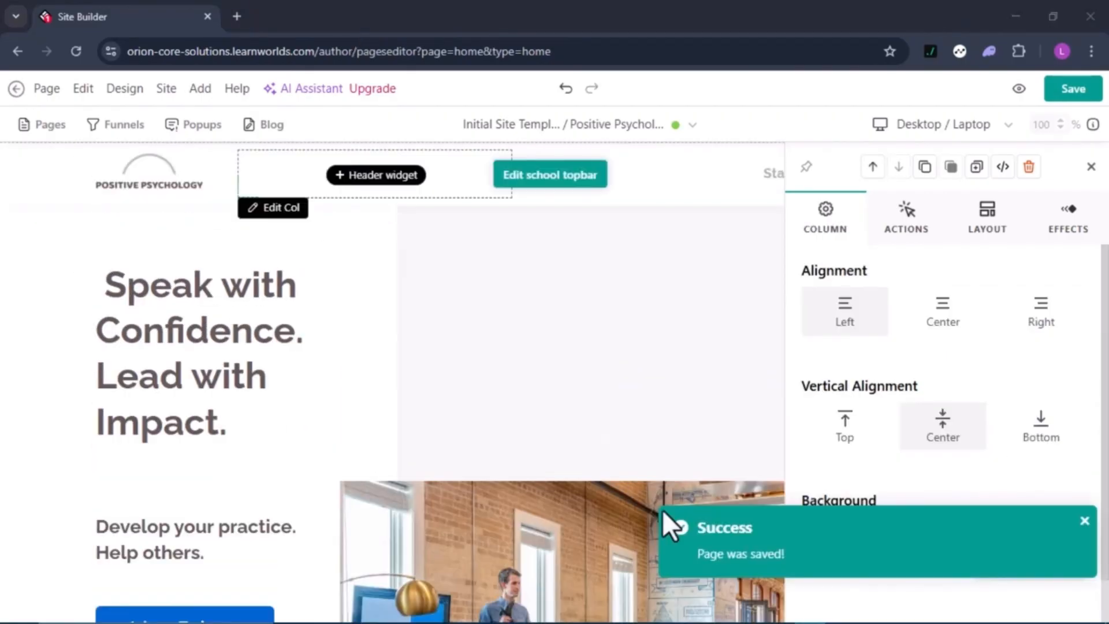
Scroll down and back up through the edited homepage to check the new headline and photo
scroll(638, 396, down, 4)
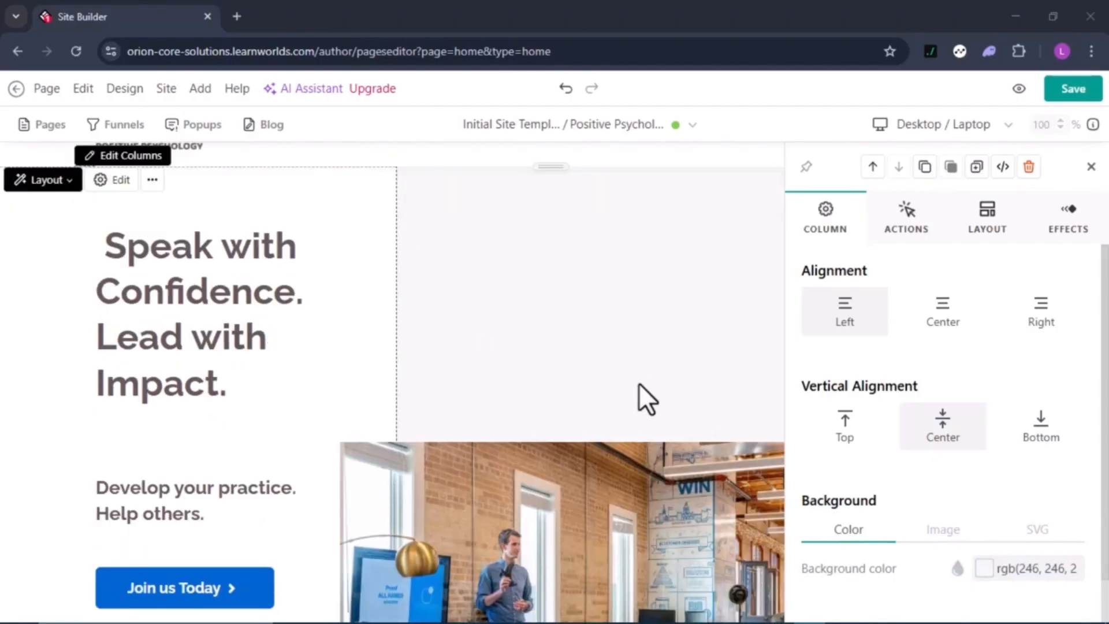
scroll(316, 378, up, 4)
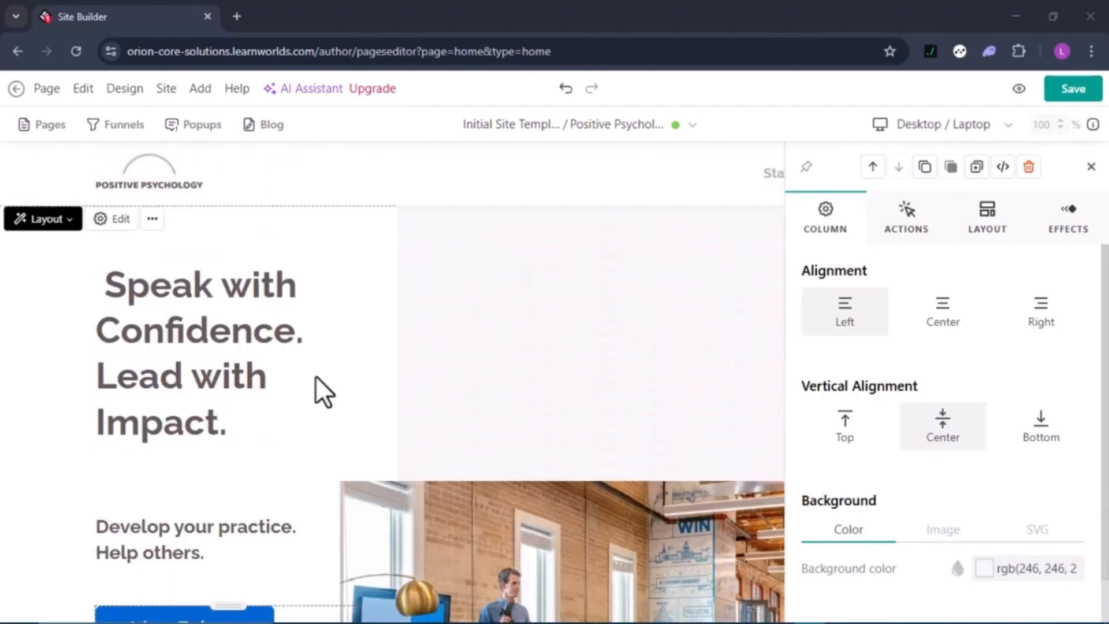
scroll(487, 384, down, 10)
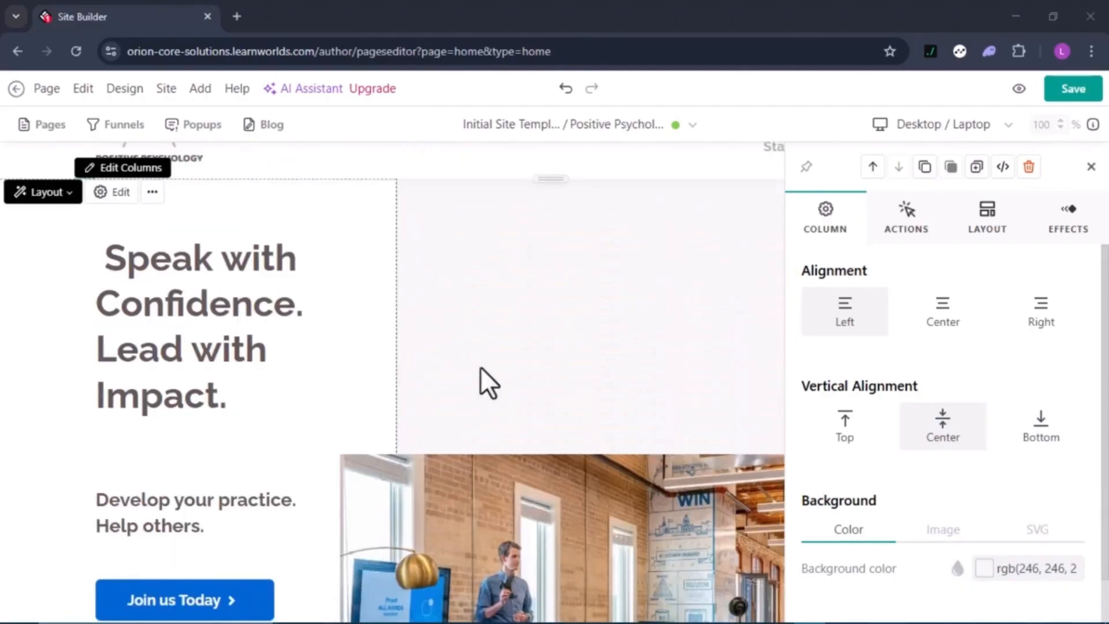
scroll(514, 494, down, 5)
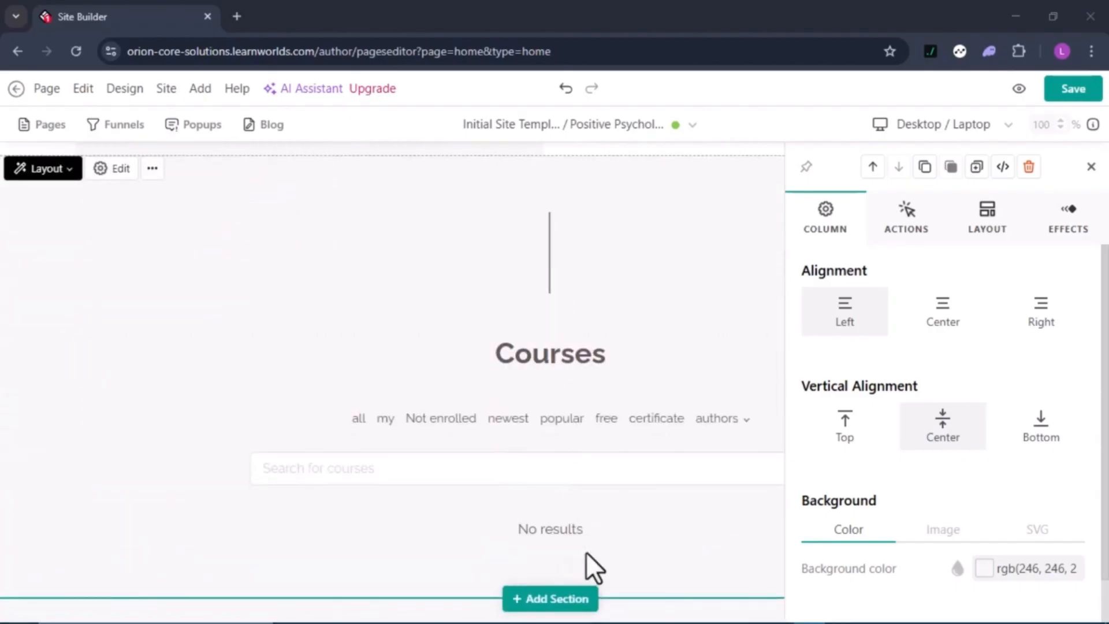
scroll(592, 568, down, 1)
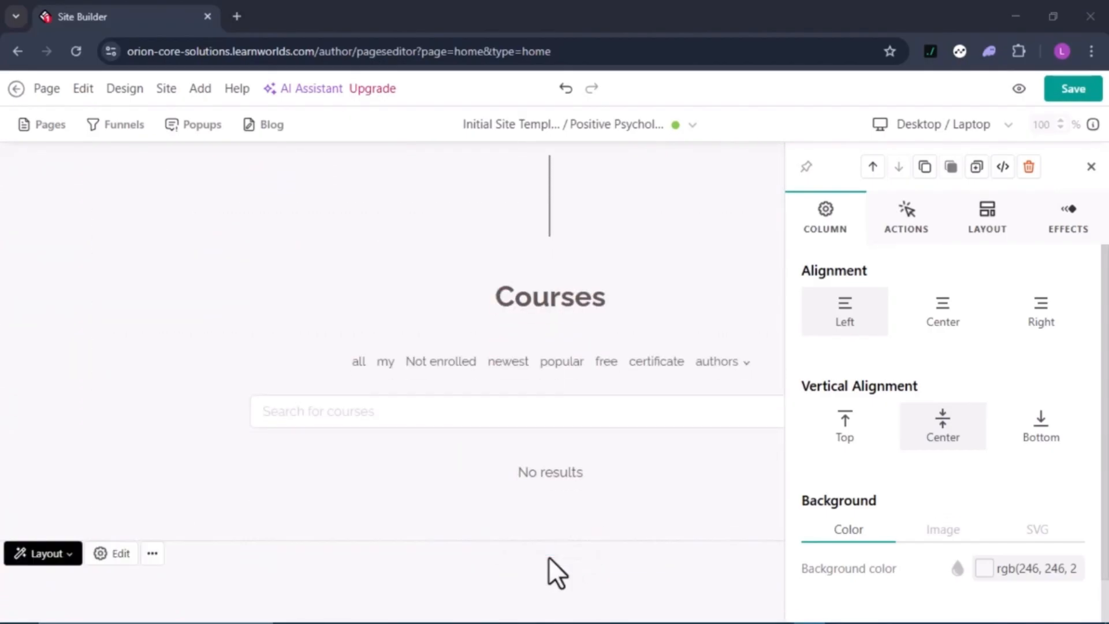
scroll(500, 450, down, 3)
scroll(499, 445, up, 10)
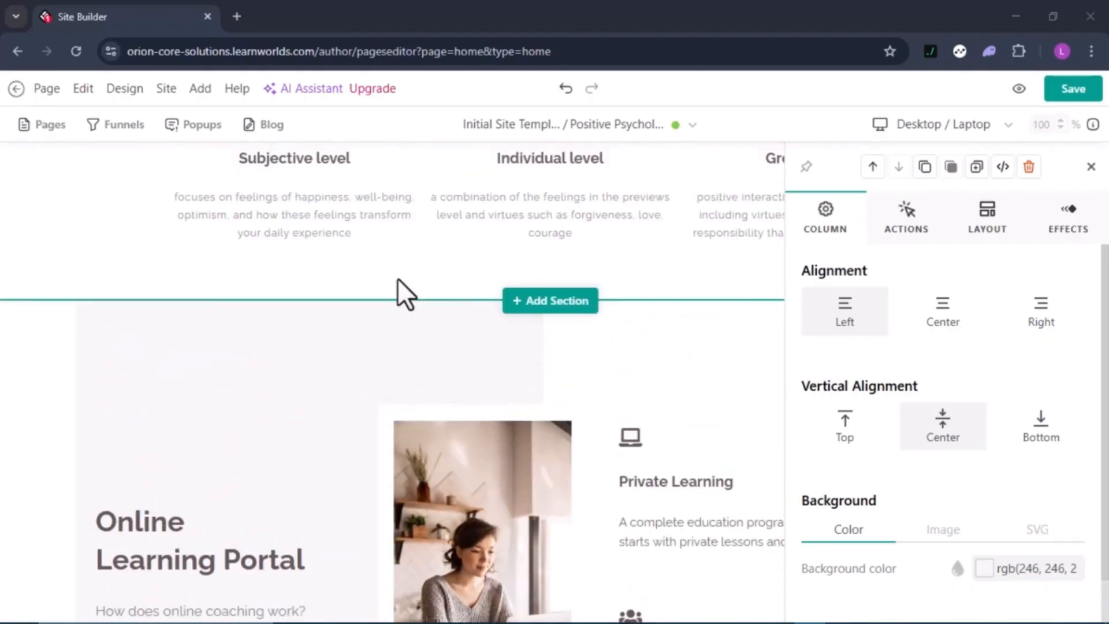
scroll(397, 278, up, 4)
scroll(403, 294, up, 1)
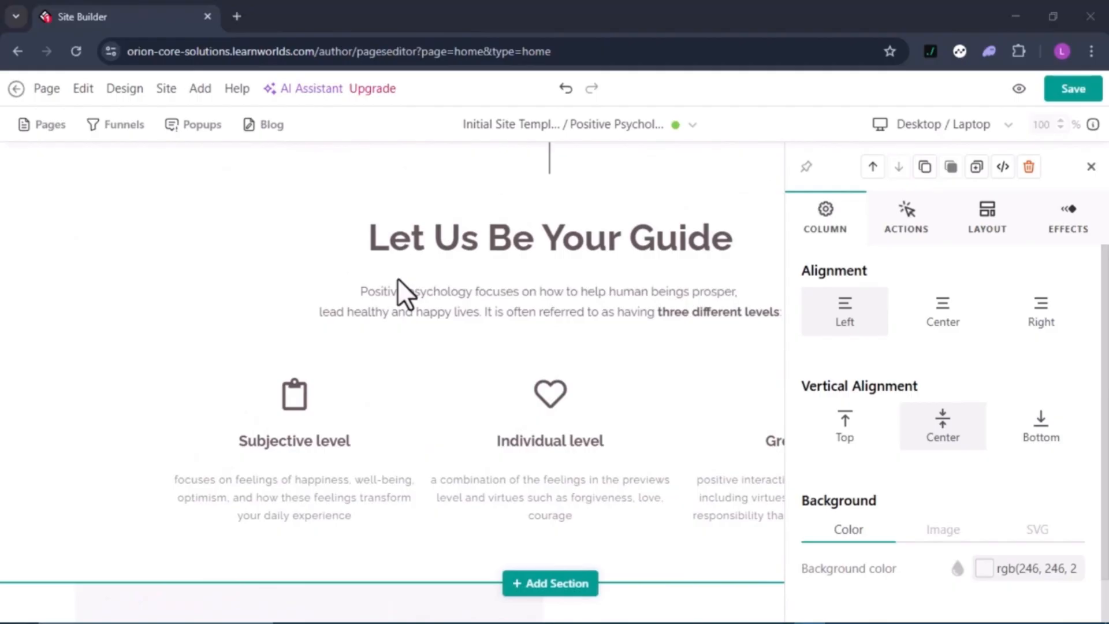
scroll(397, 279, up, 4)
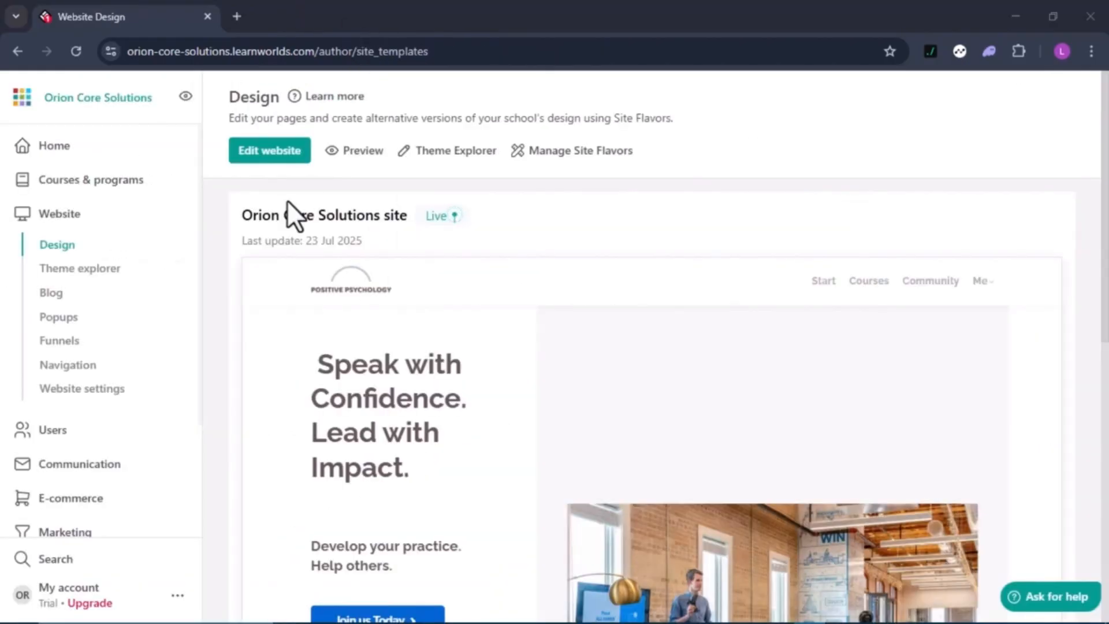
Go to Courses & programs and scroll through the Courses page's first-course guide
click(93, 183)
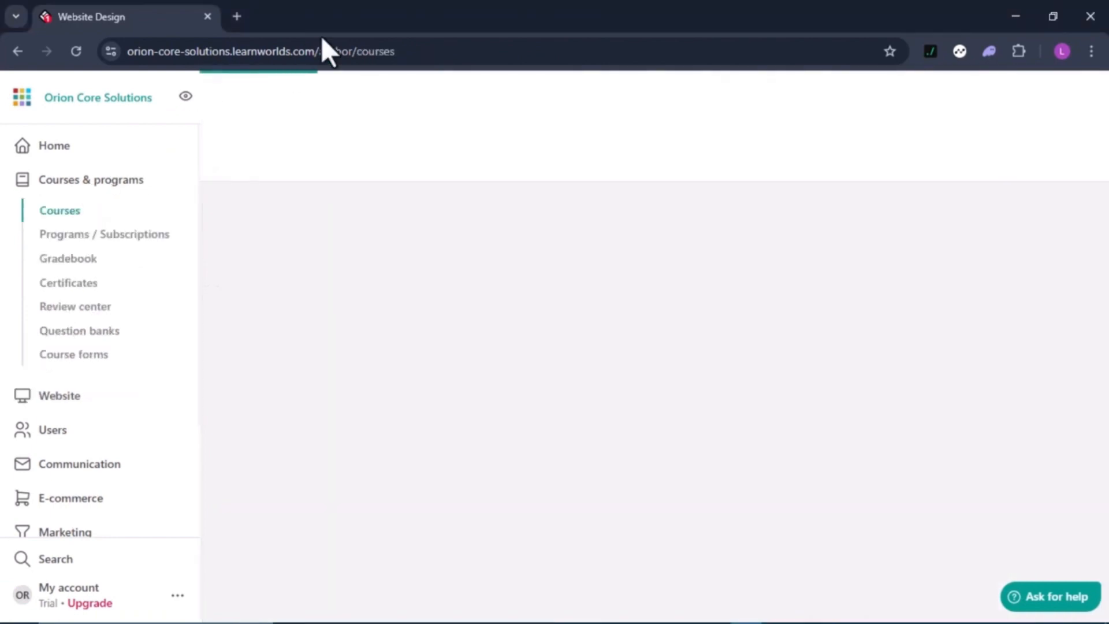
scroll(603, 464, down, 3)
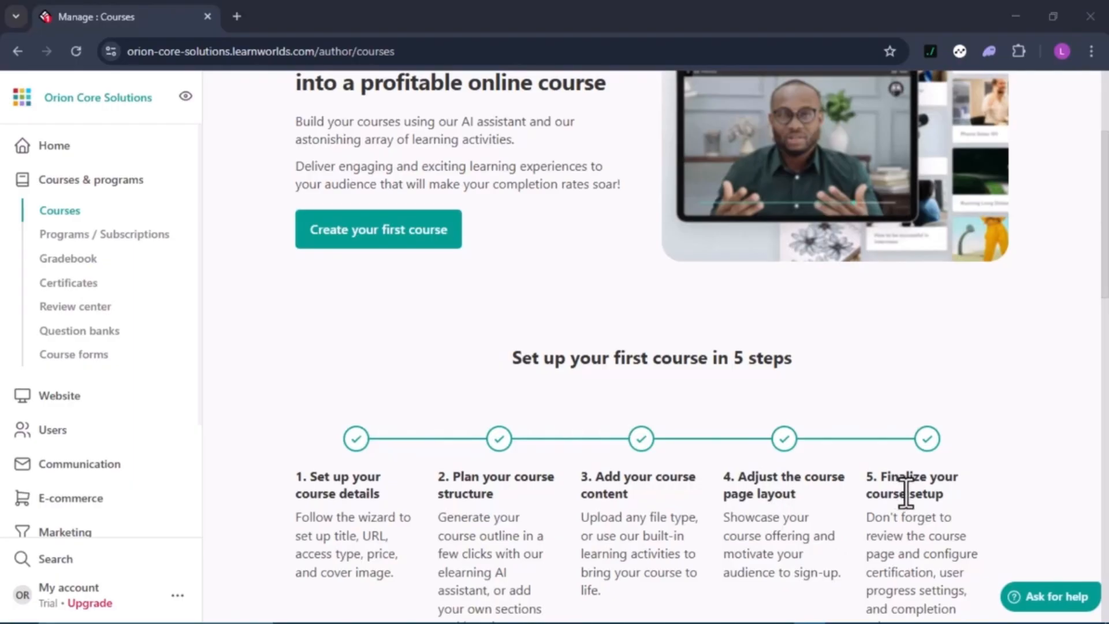
scroll(646, 410, up, 2)
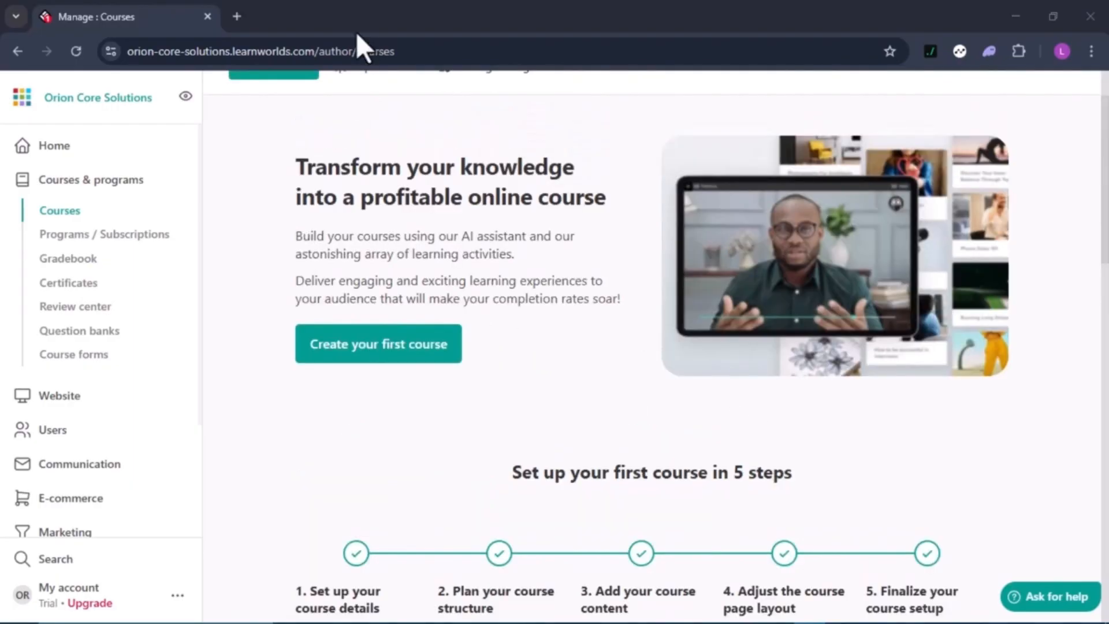
Create 'Speak With Power' with URL speak-with-power, keeping Draft access, and finish
click(381, 346)
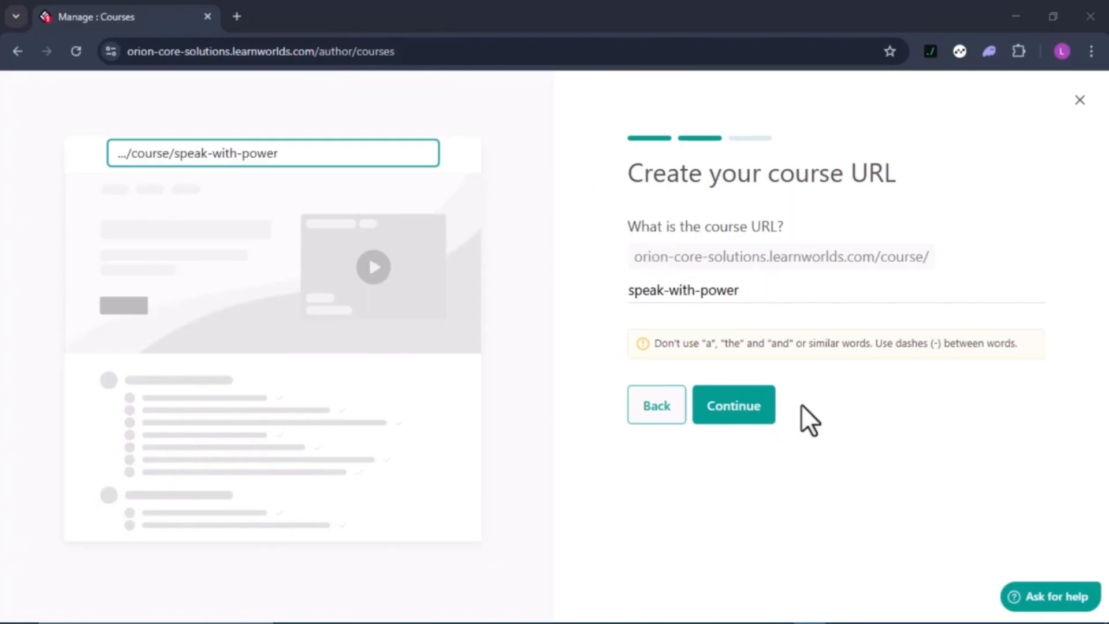
click(765, 421)
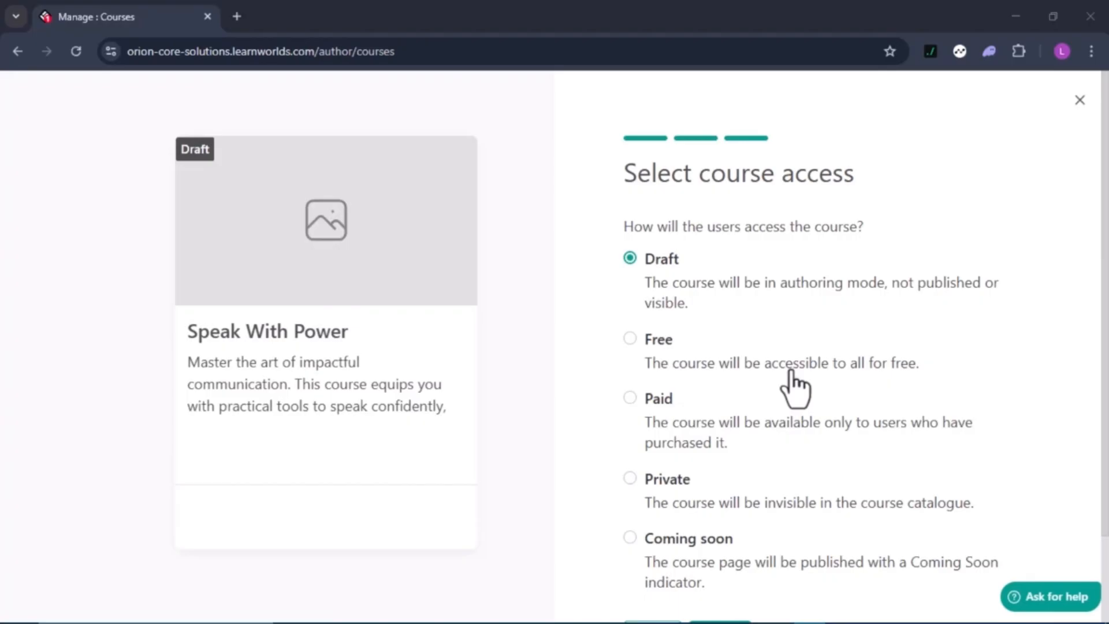
scroll(794, 386, down, 1)
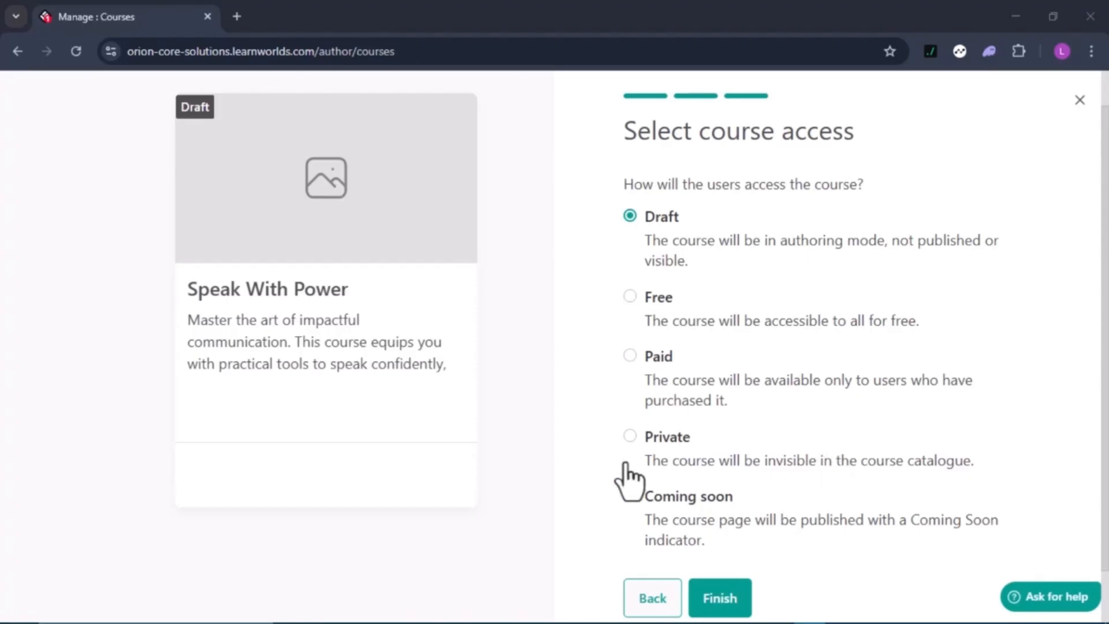
click(729, 600)
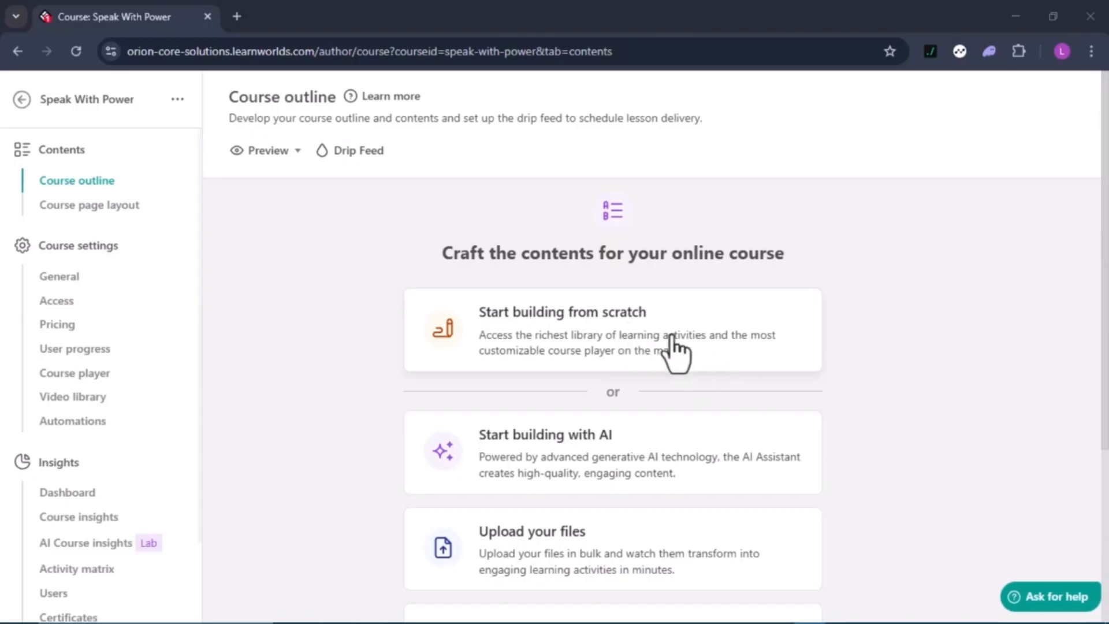
Scroll through the outline's build options: from scratch, with AI, uploading files, Import & sync
scroll(667, 364, down, 1)
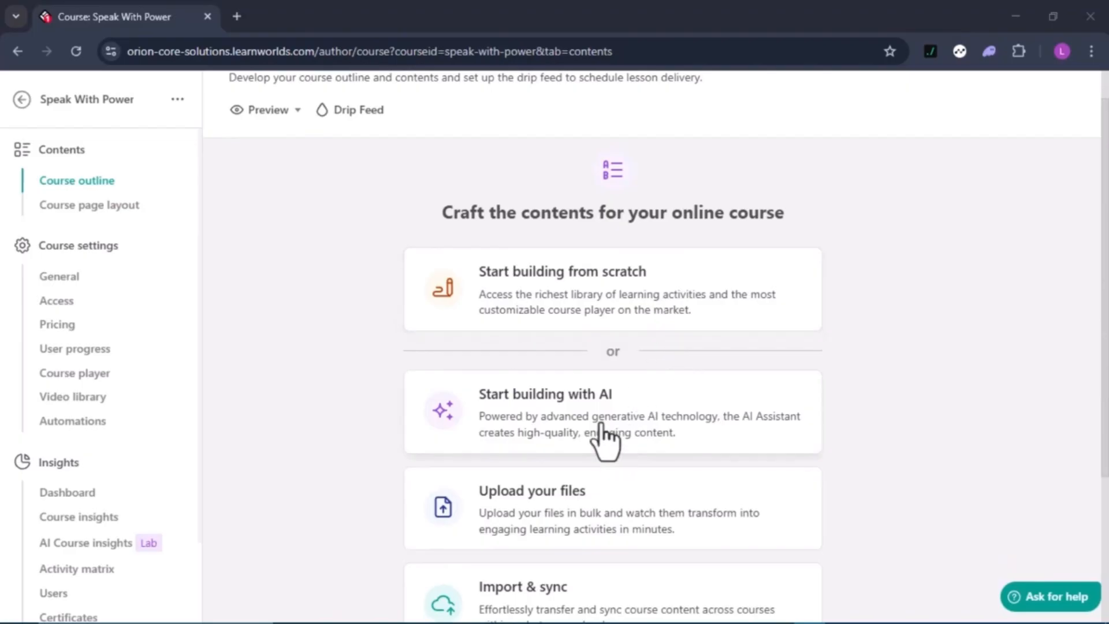
scroll(604, 442, down, 1)
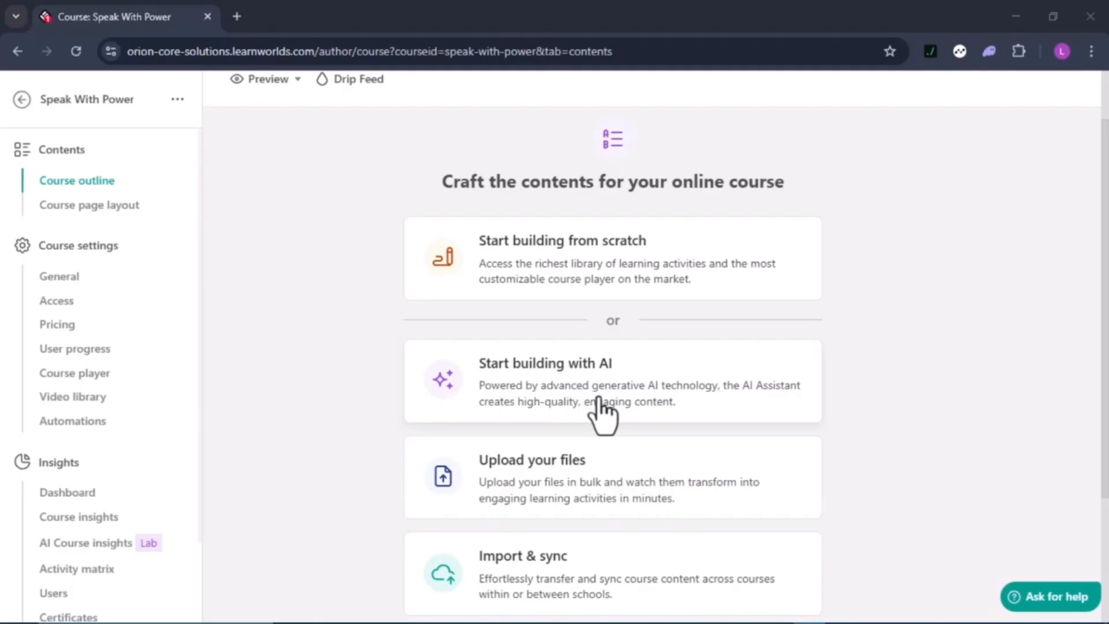
scroll(614, 384, down, 1)
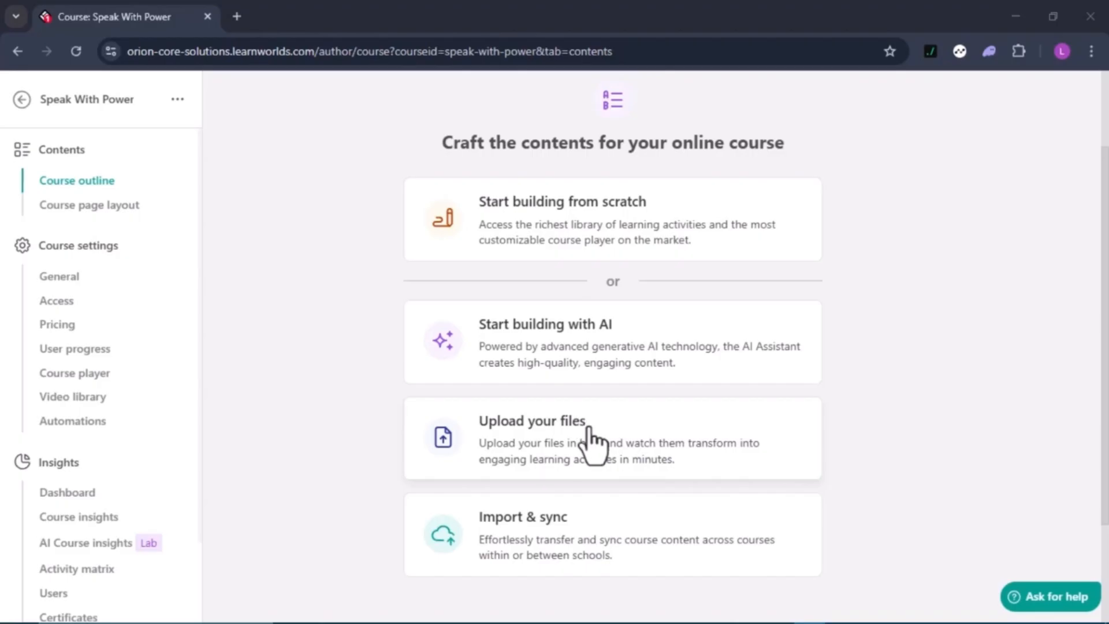
scroll(589, 430, down, 2)
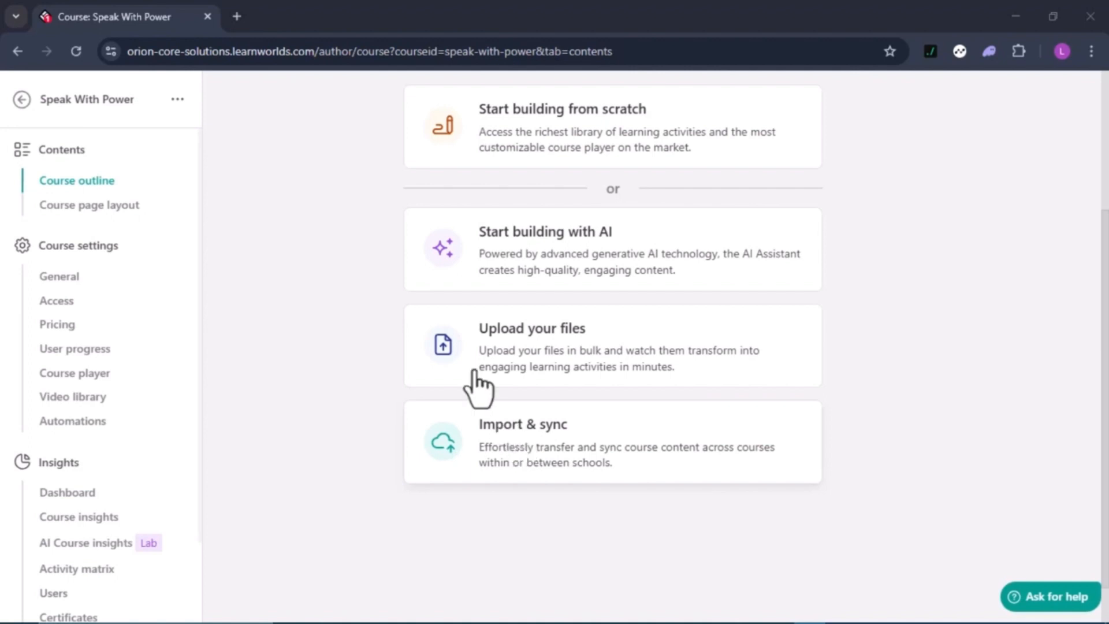
click(554, 143)
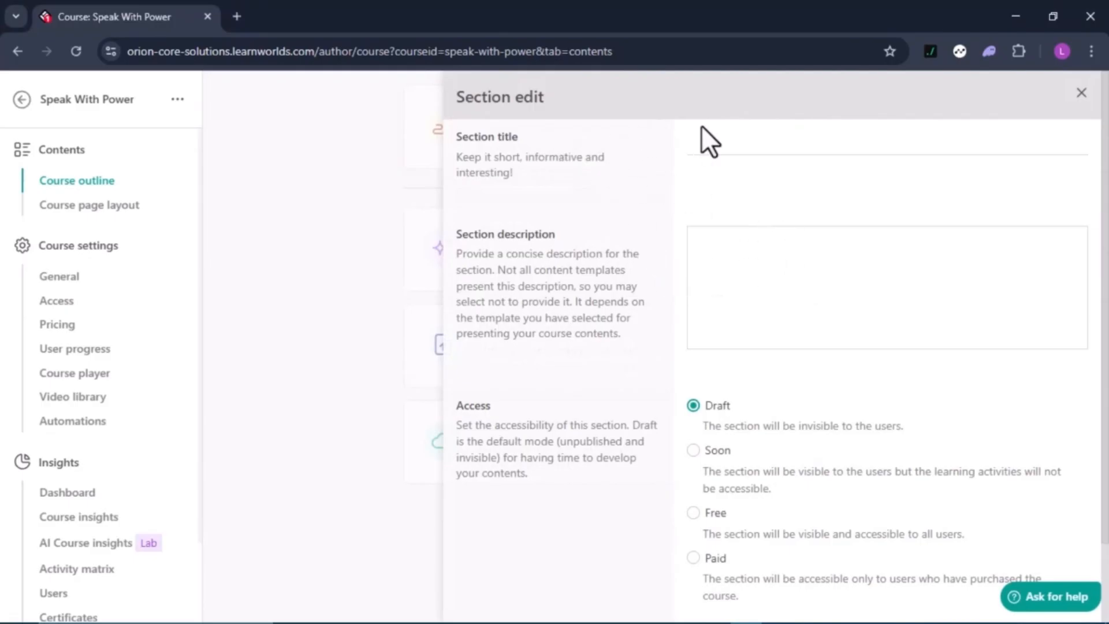
scroll(782, 284, down, 1)
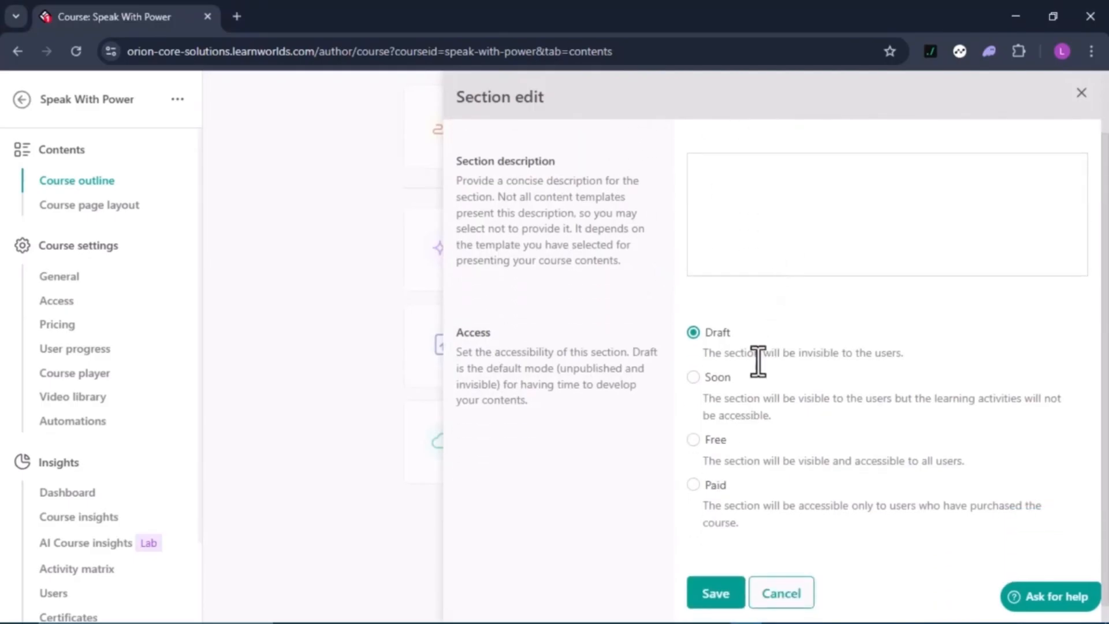
scroll(747, 473, down, 1)
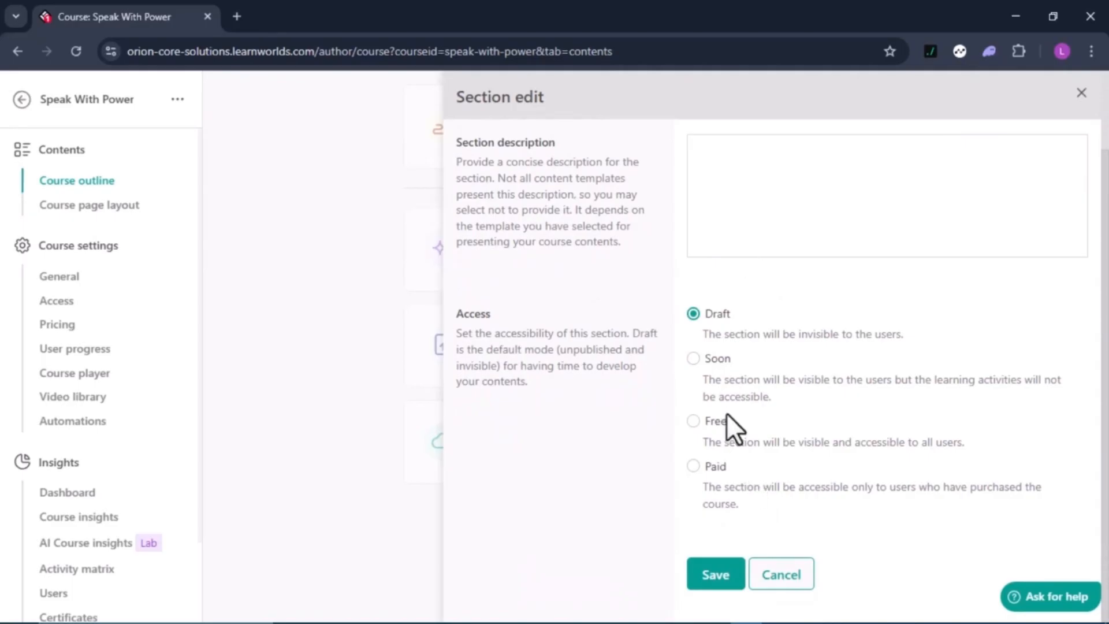
click(788, 581)
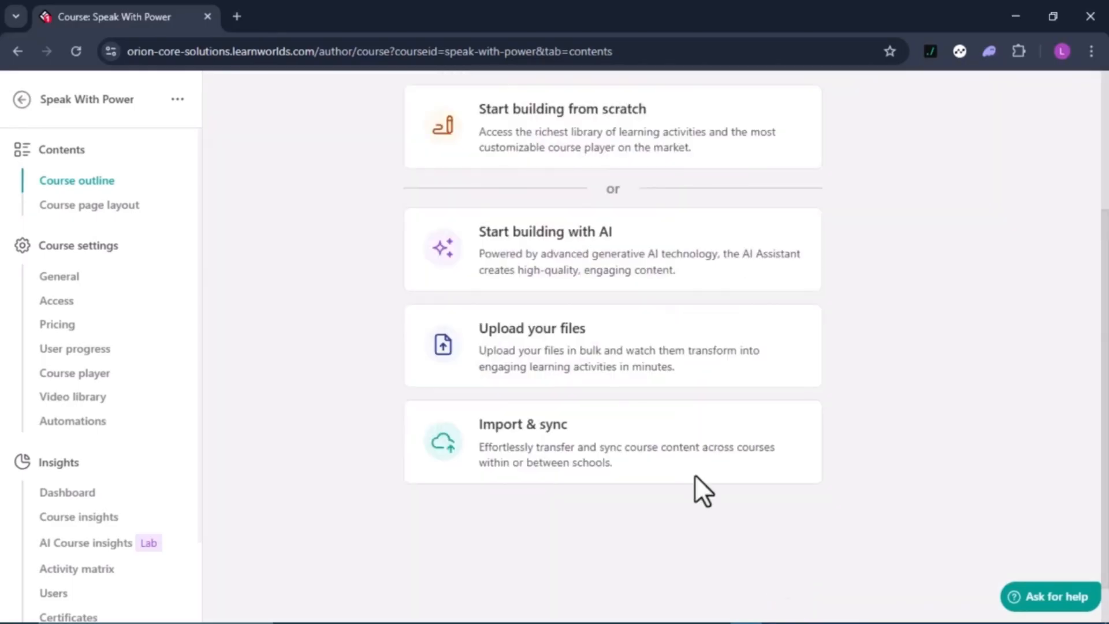
Generate an AI course outline that also includes PDF, Audio and a Certificate of Completion
click(565, 255)
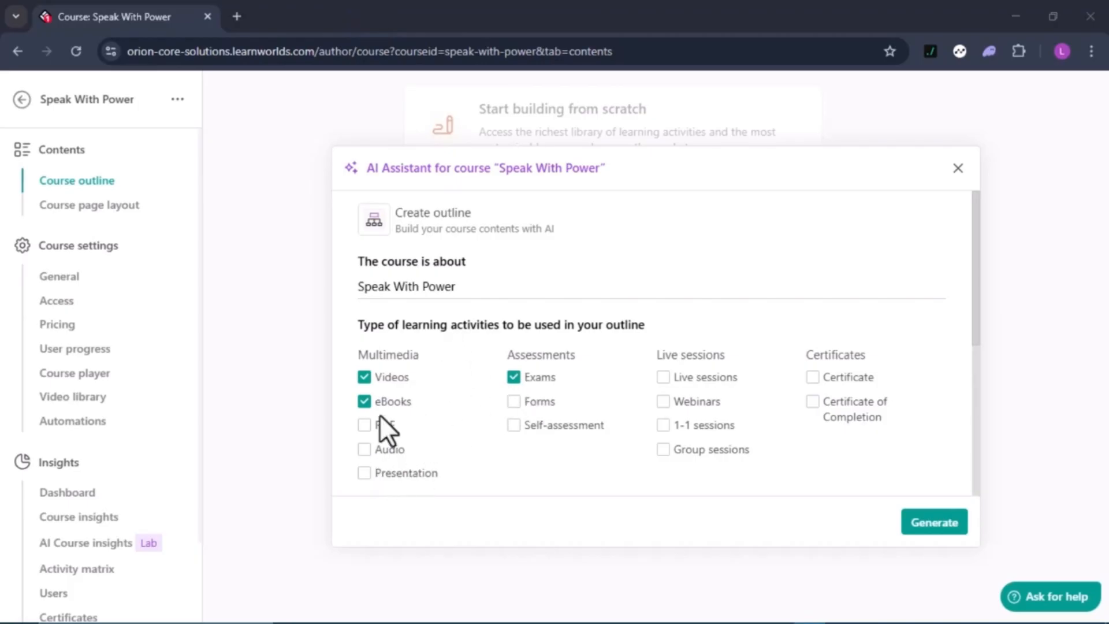
click(365, 426)
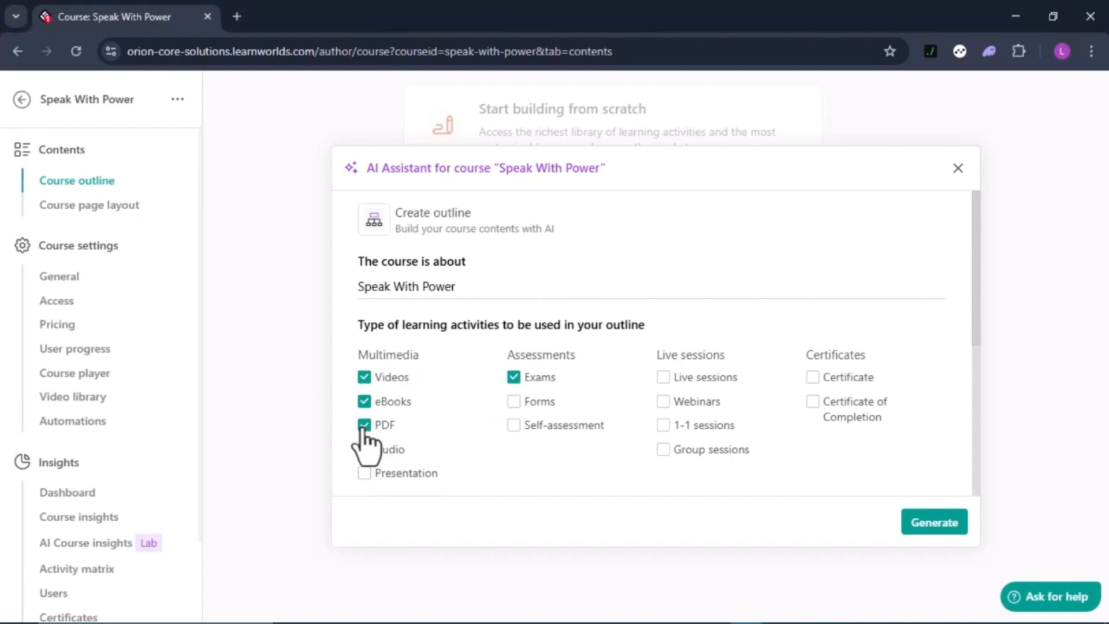
click(364, 450)
click(813, 402)
click(933, 523)
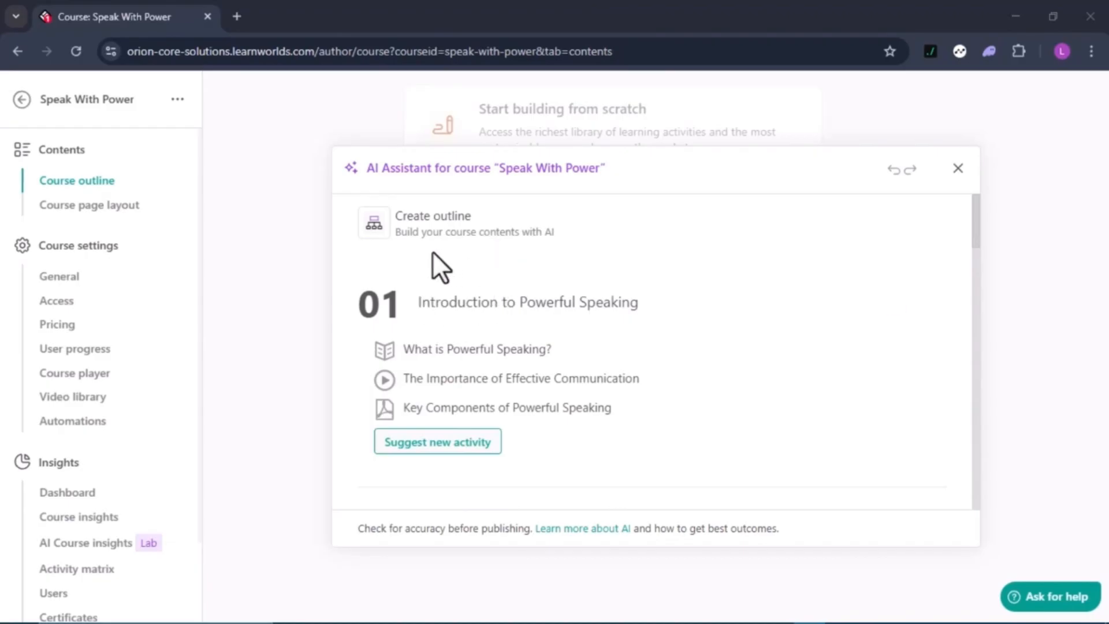
Review the generated outline, starting with 'Introduction to Powerful Speaking', and insert it into the course
scroll(479, 348, down, 2)
scroll(478, 348, down, 9)
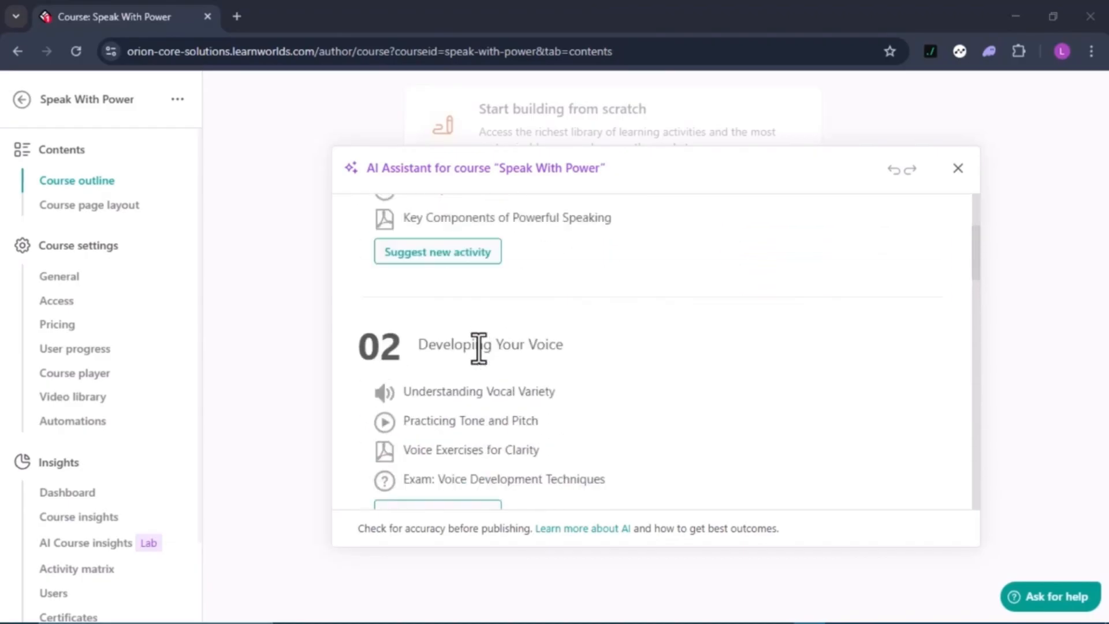
scroll(478, 348, down, 12)
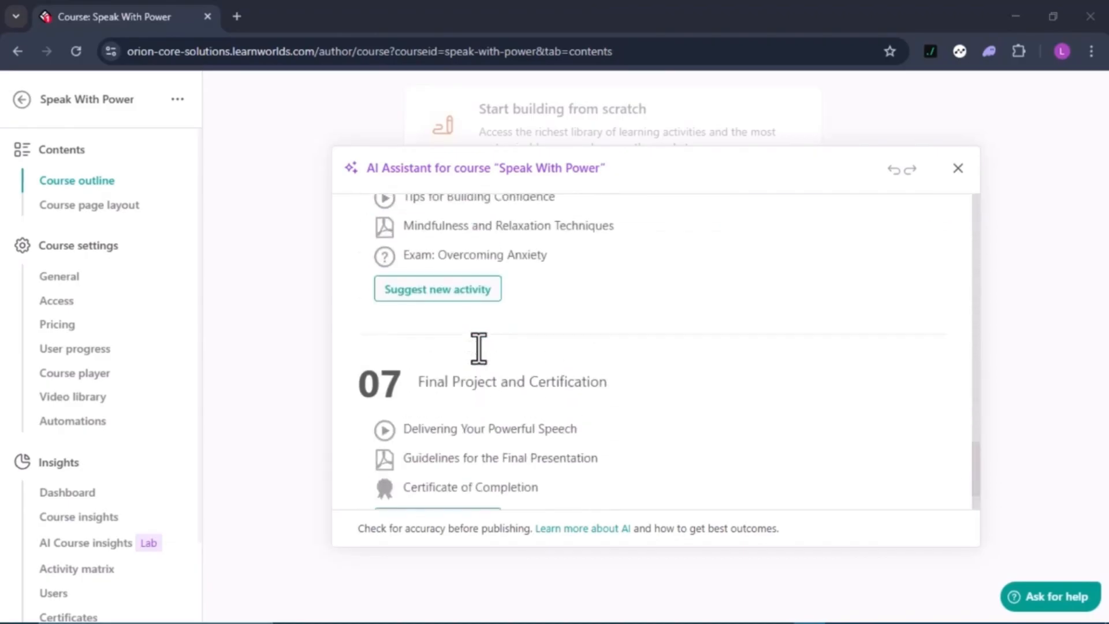
scroll(478, 348, up, 9)
scroll(479, 349, up, 10)
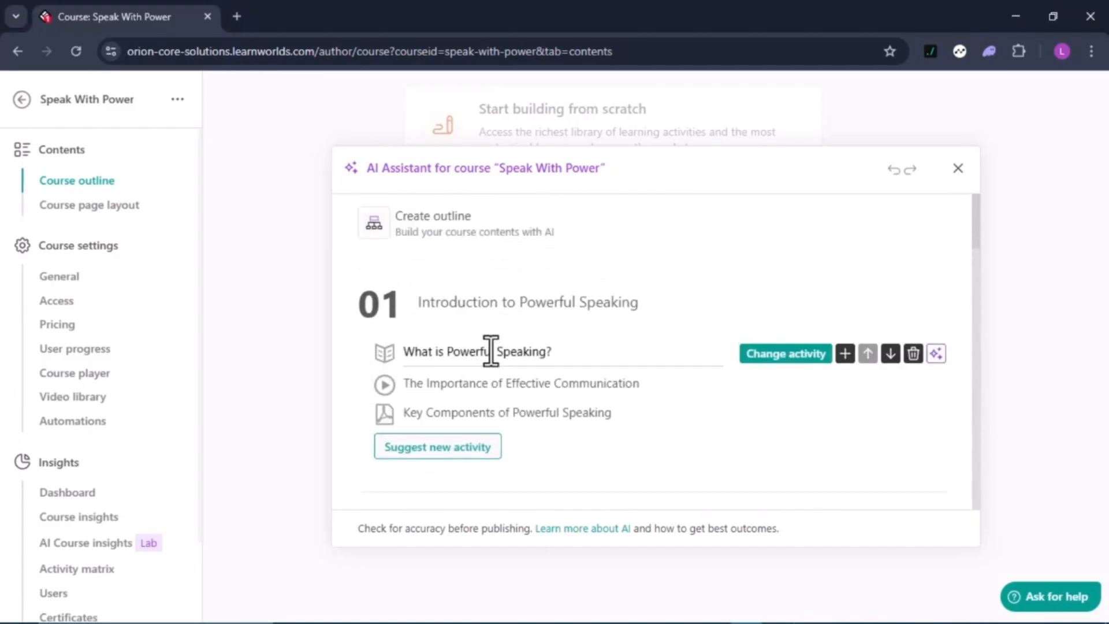
click(491, 351)
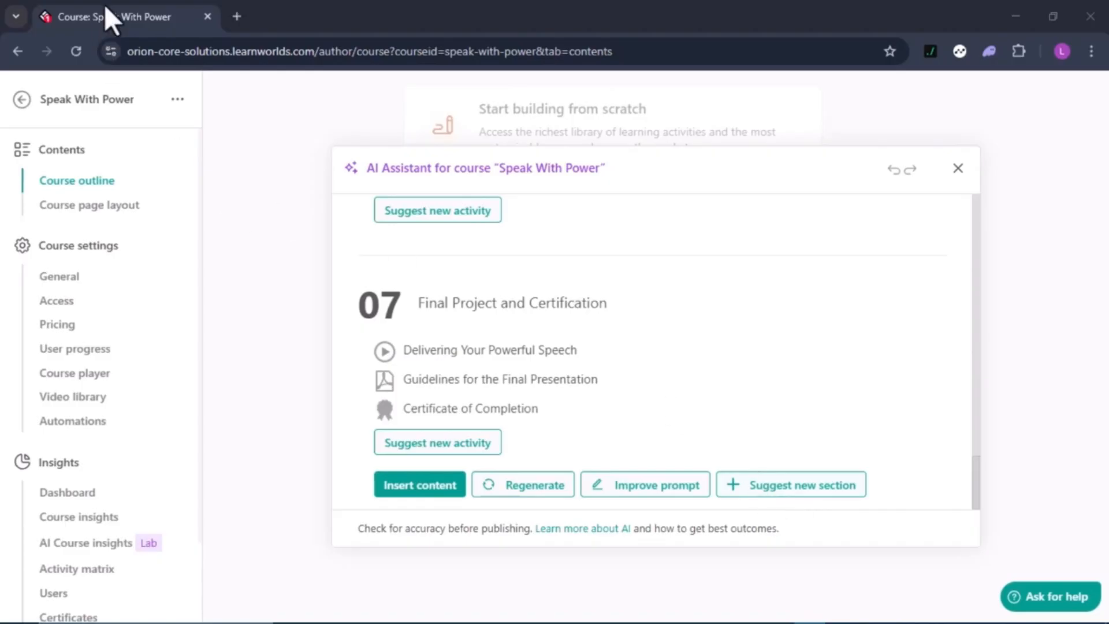
click(426, 485)
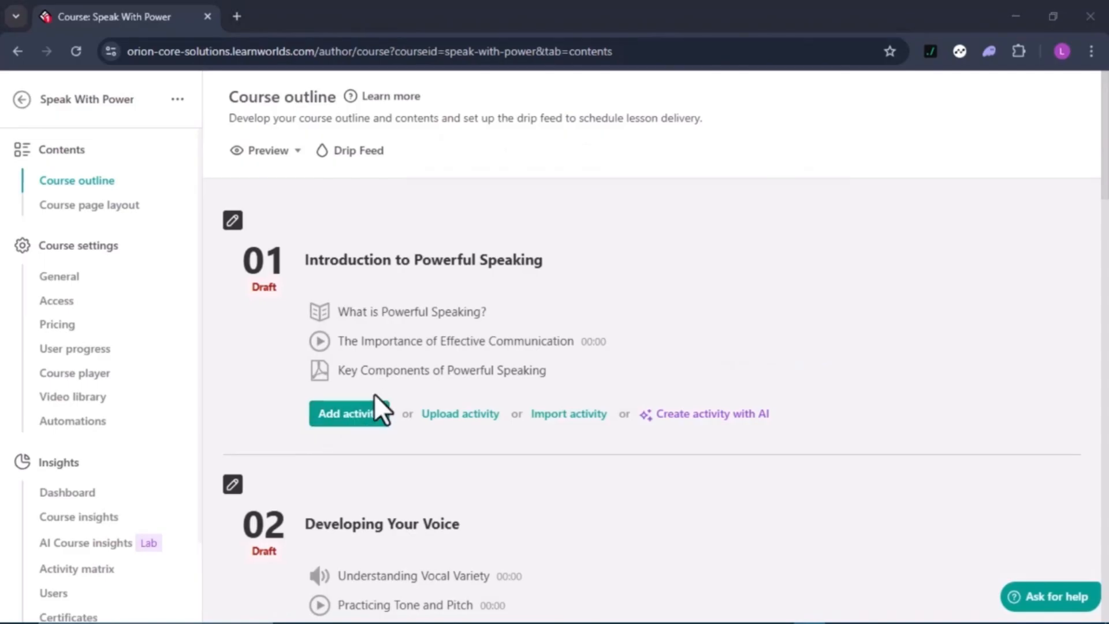
Add a new interactive video activity to the Introduction to Powerful Speaking section
click(356, 415)
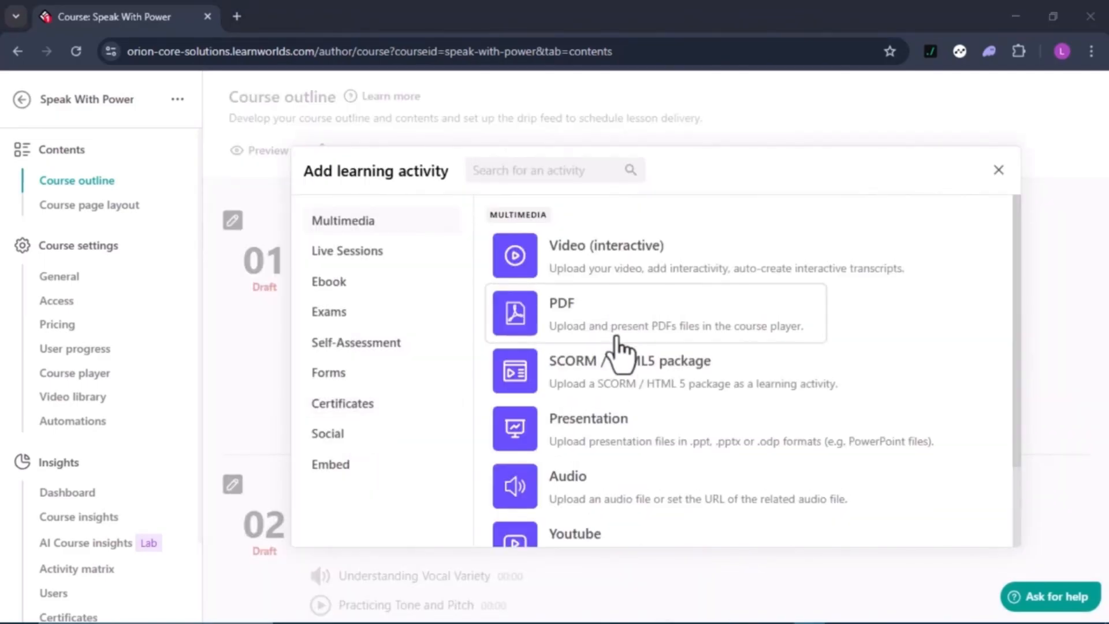
scroll(624, 515, down, 1)
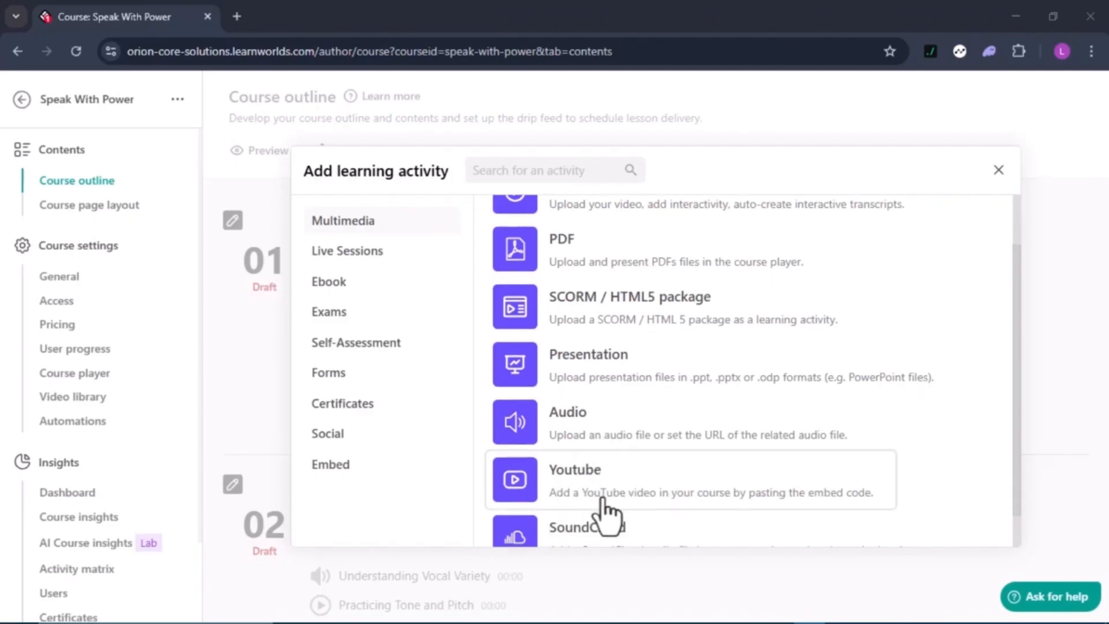
scroll(664, 510, down, 1)
scroll(668, 512, up, 2)
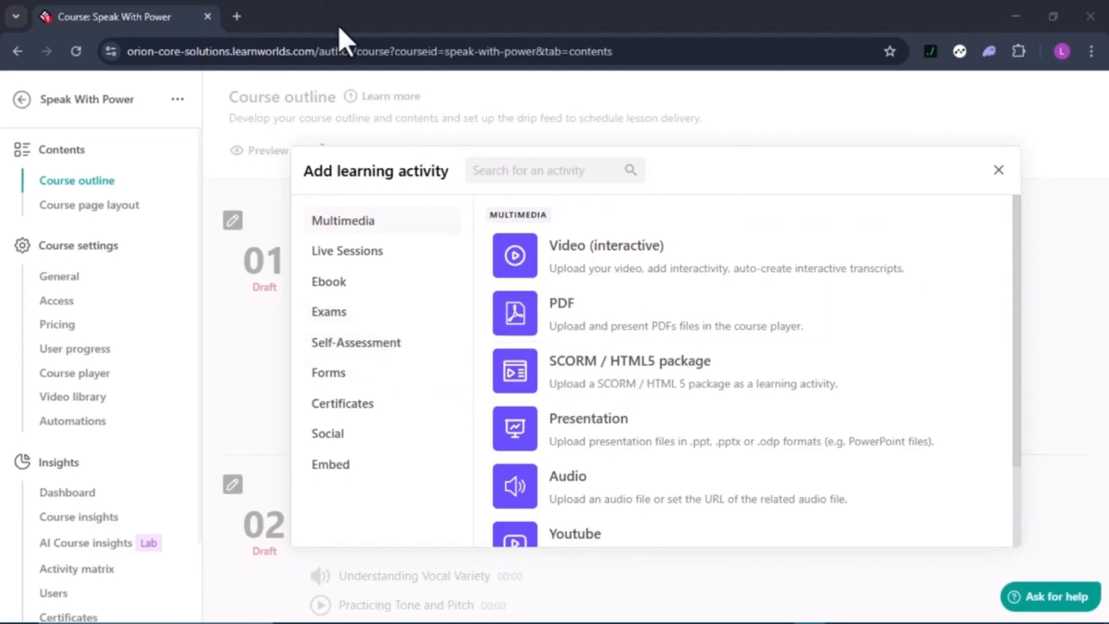
click(602, 254)
click(602, 258)
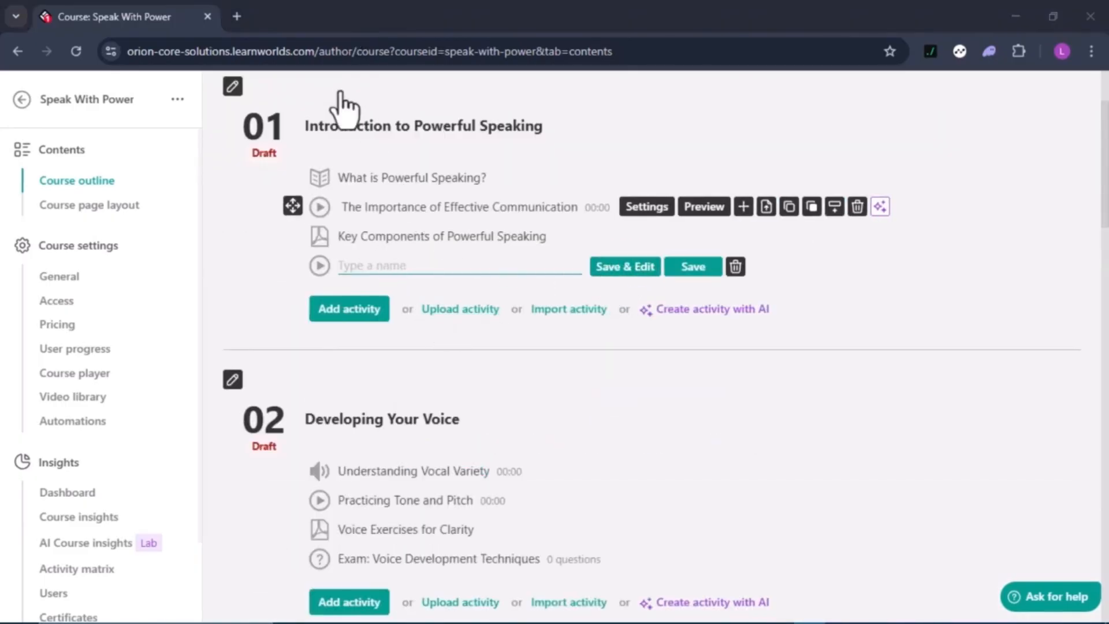
Look over the updated outline, then go to the course's General settings
scroll(583, 460, down, 12)
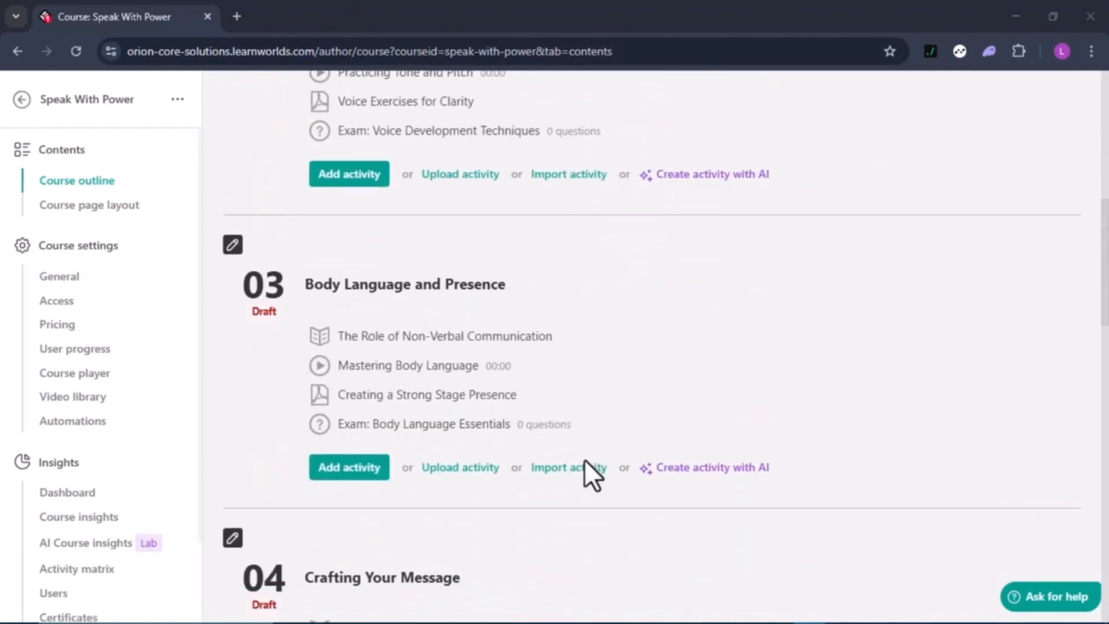
scroll(584, 459, down, 10)
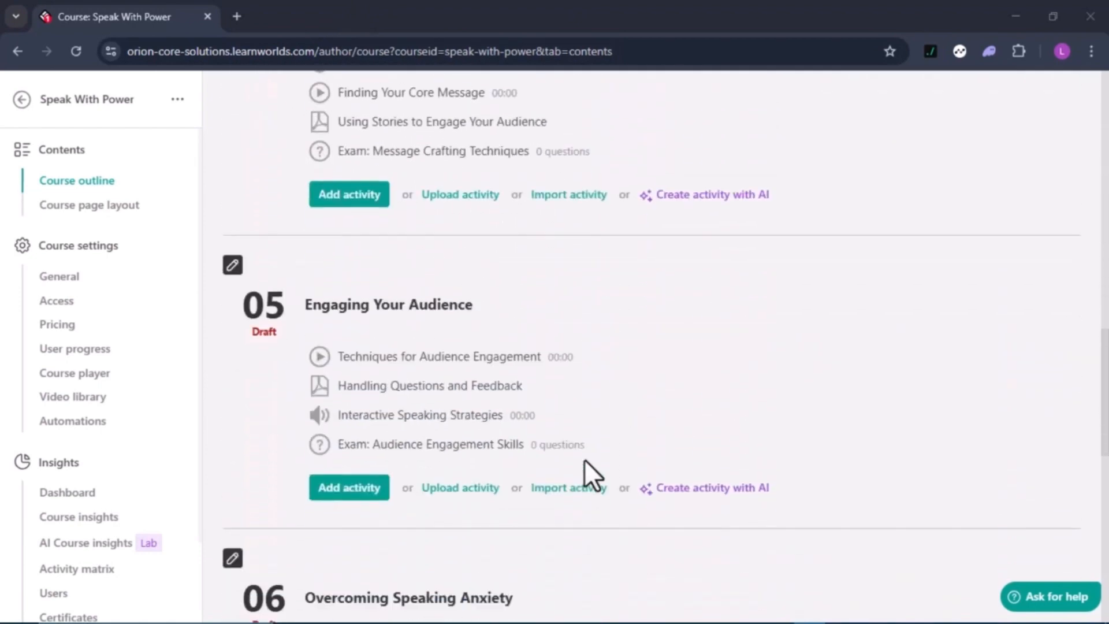
scroll(584, 459, down, 7)
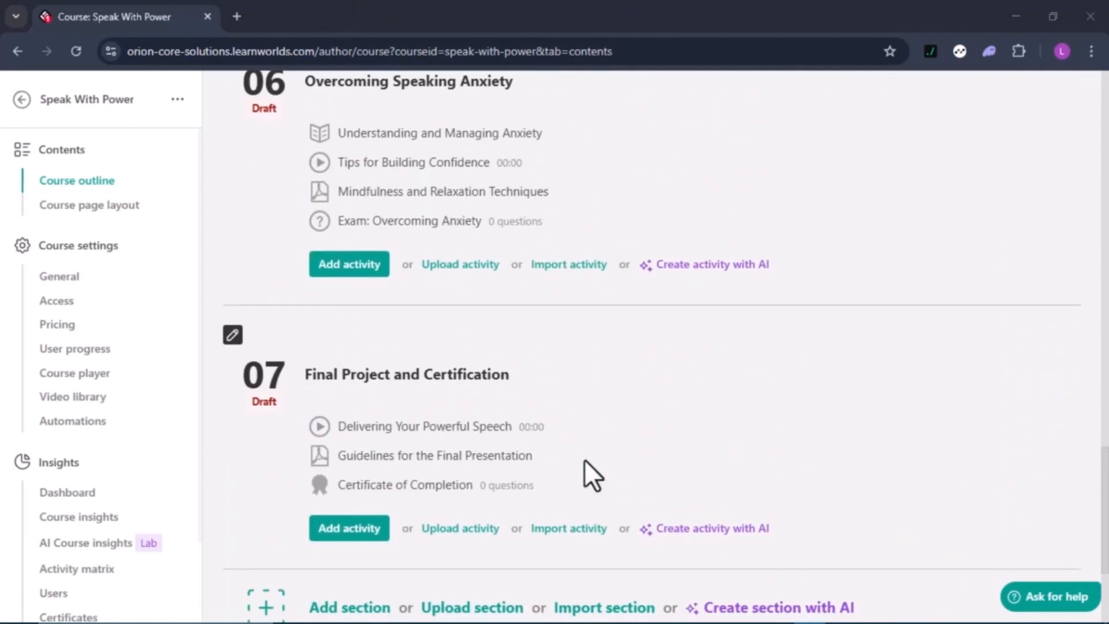
scroll(584, 459, up, 10)
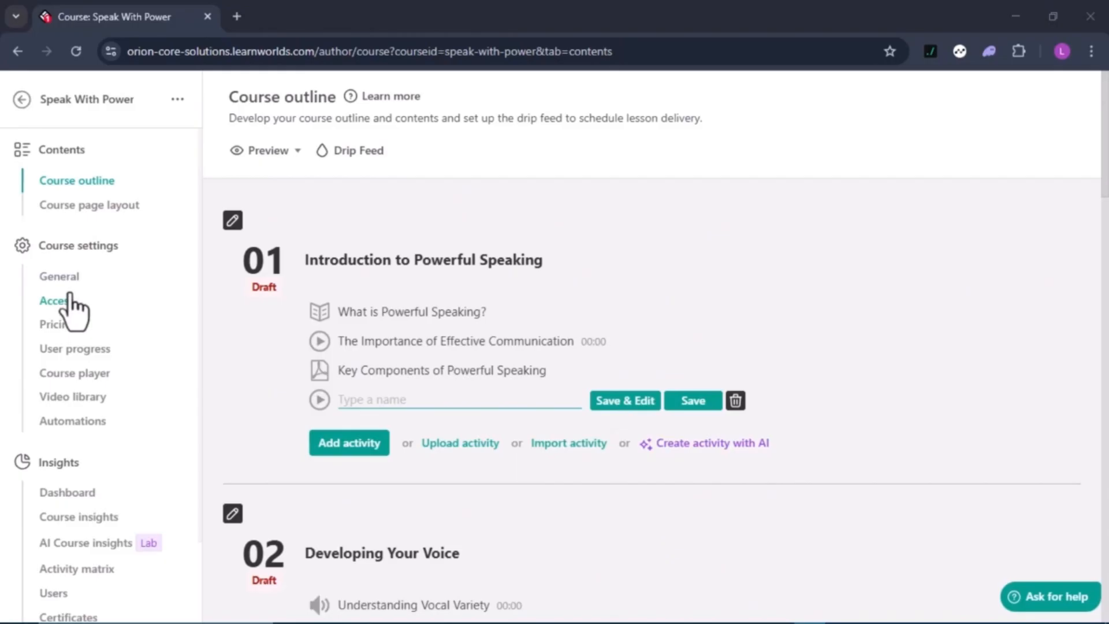
click(68, 281)
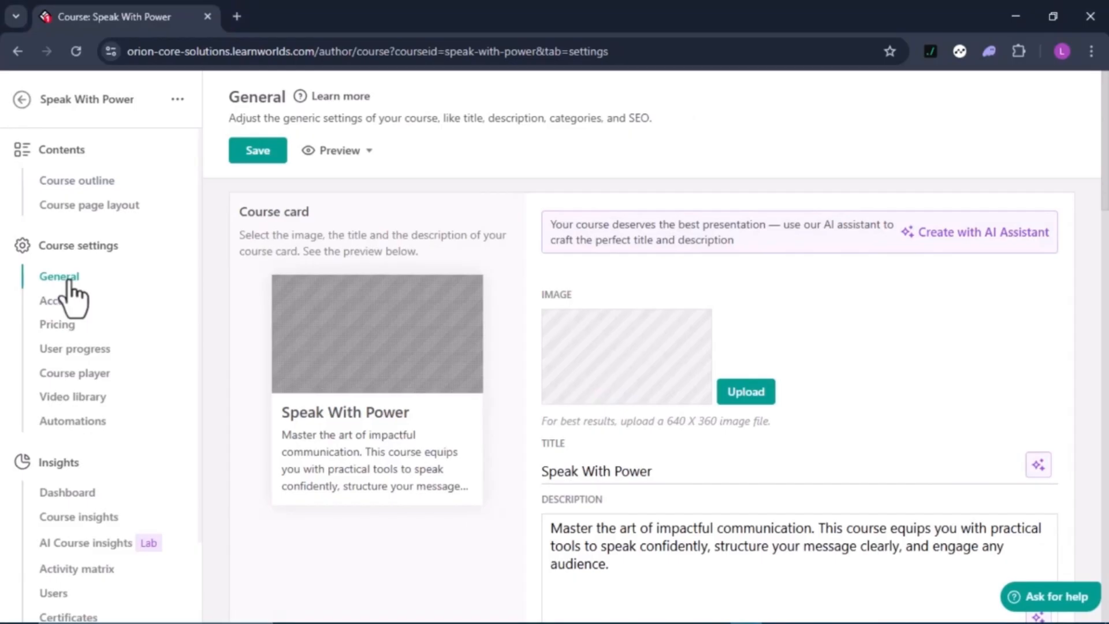
Review the Speak With Power course card, categories and notification email settings
scroll(545, 335, down, 4)
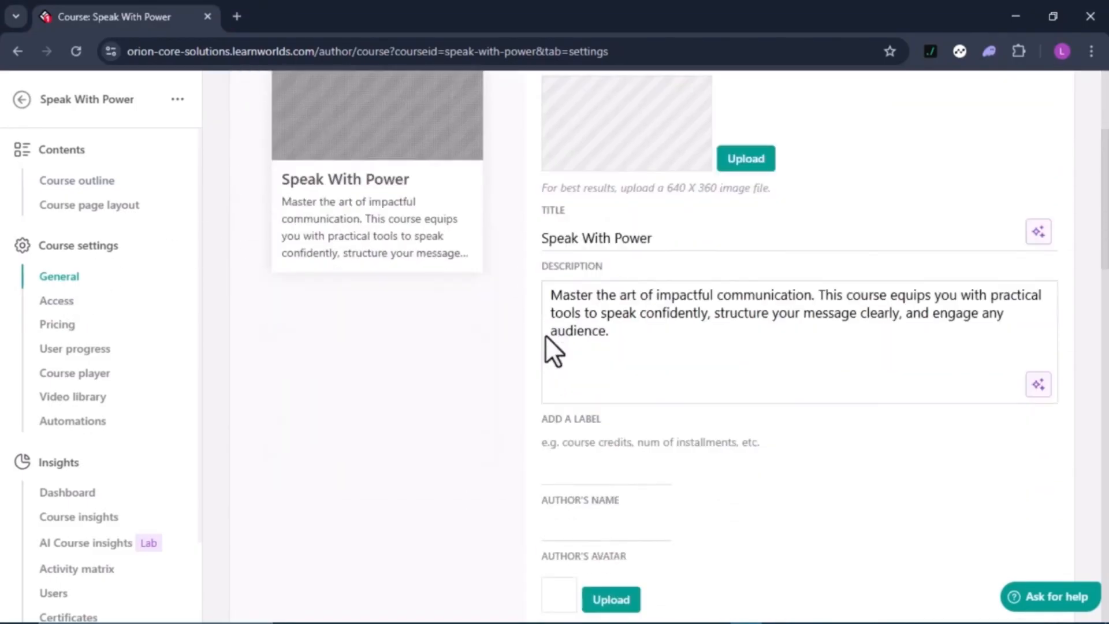
scroll(545, 337, up, 4)
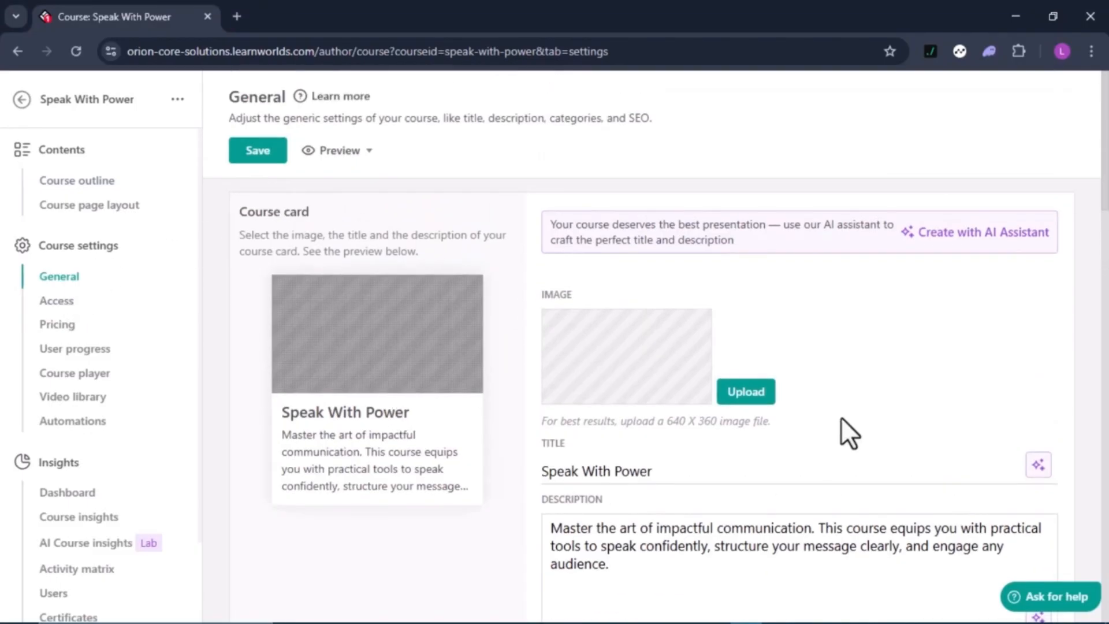
scroll(725, 369, down, 7)
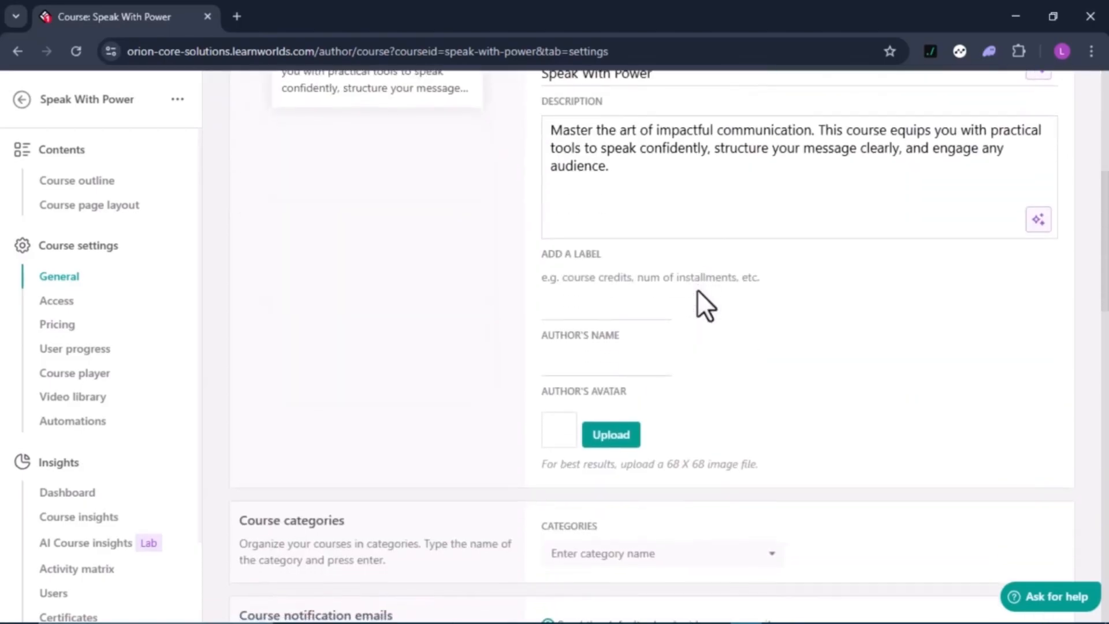
scroll(639, 413, down, 2)
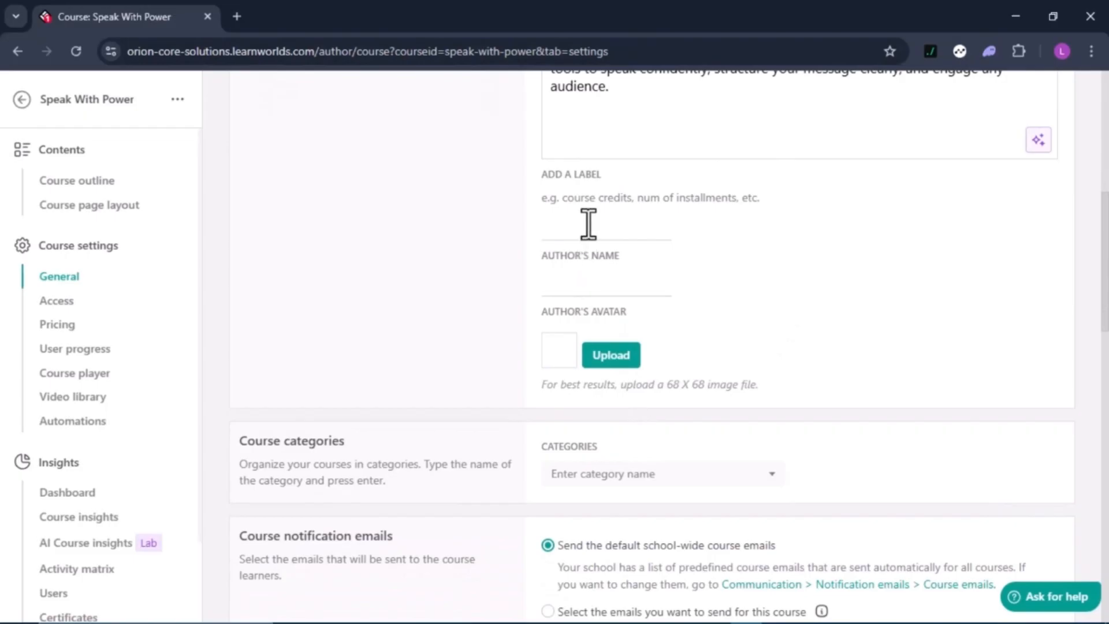
scroll(594, 584, down, 6)
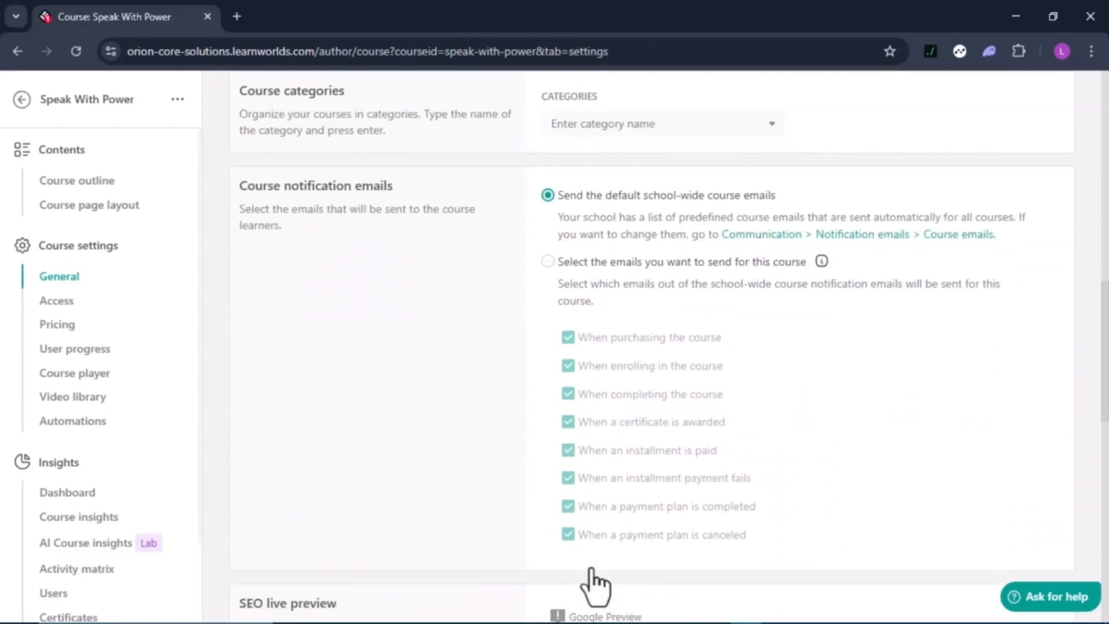
scroll(594, 583, up, 3)
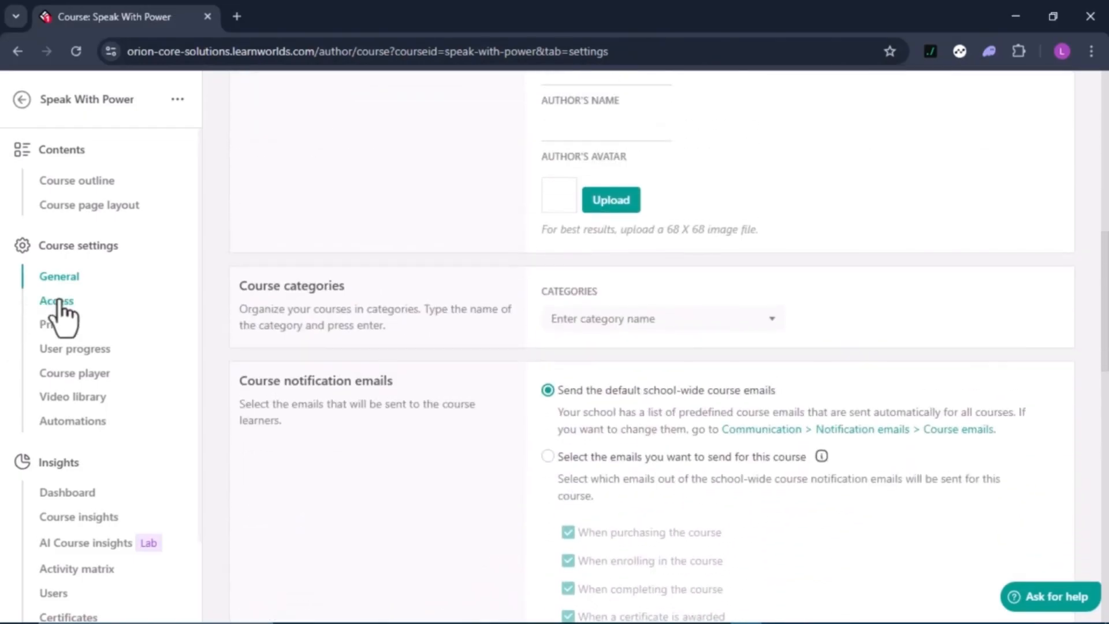
click(59, 303)
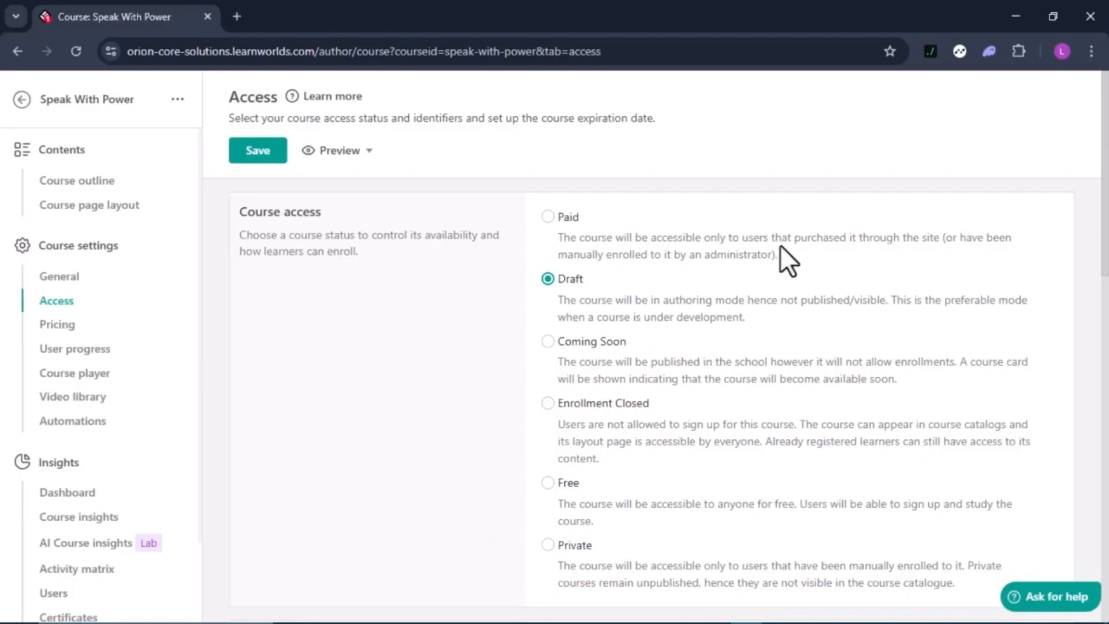
Check the course's Draft status and Public URL under Access, then view Pricing
scroll(784, 424, down, 3)
scroll(783, 424, up, 3)
scroll(783, 425, down, 6)
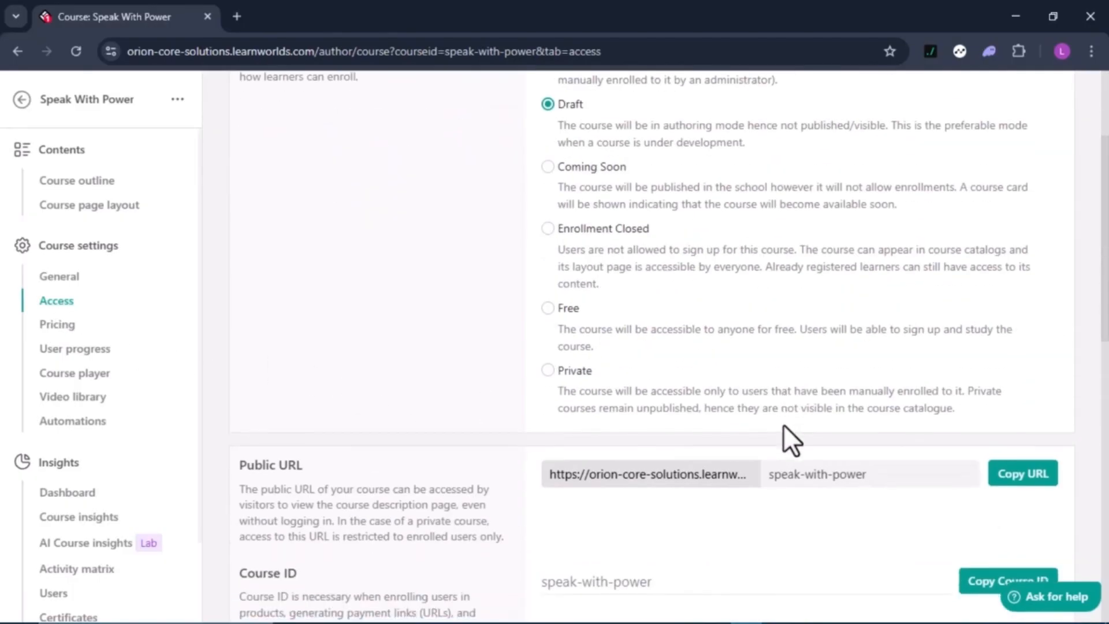
scroll(783, 425, up, 5)
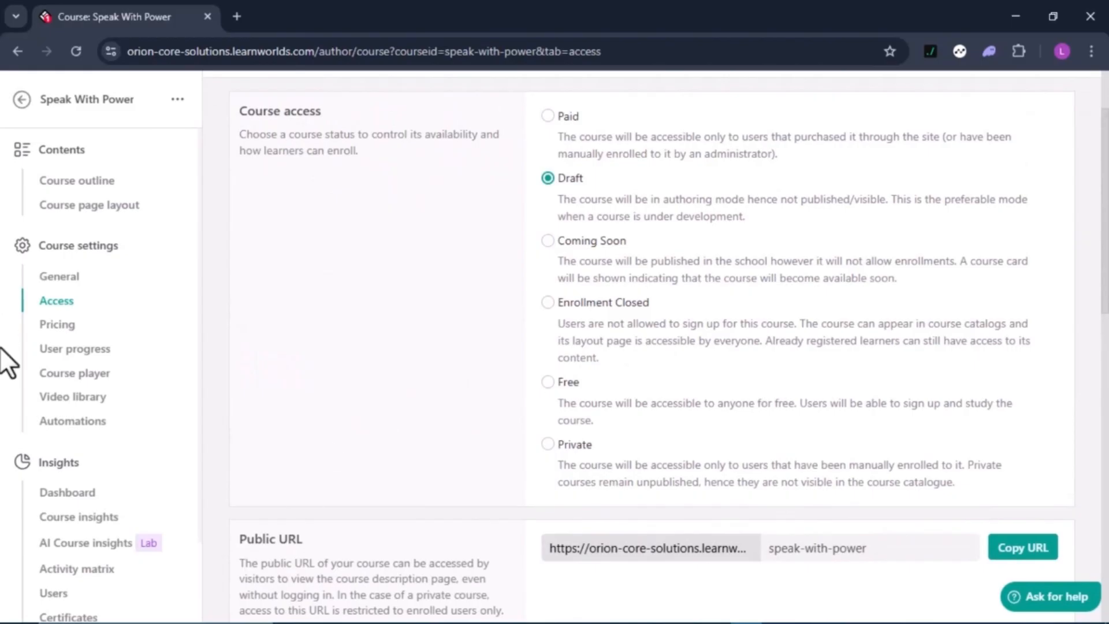
click(65, 329)
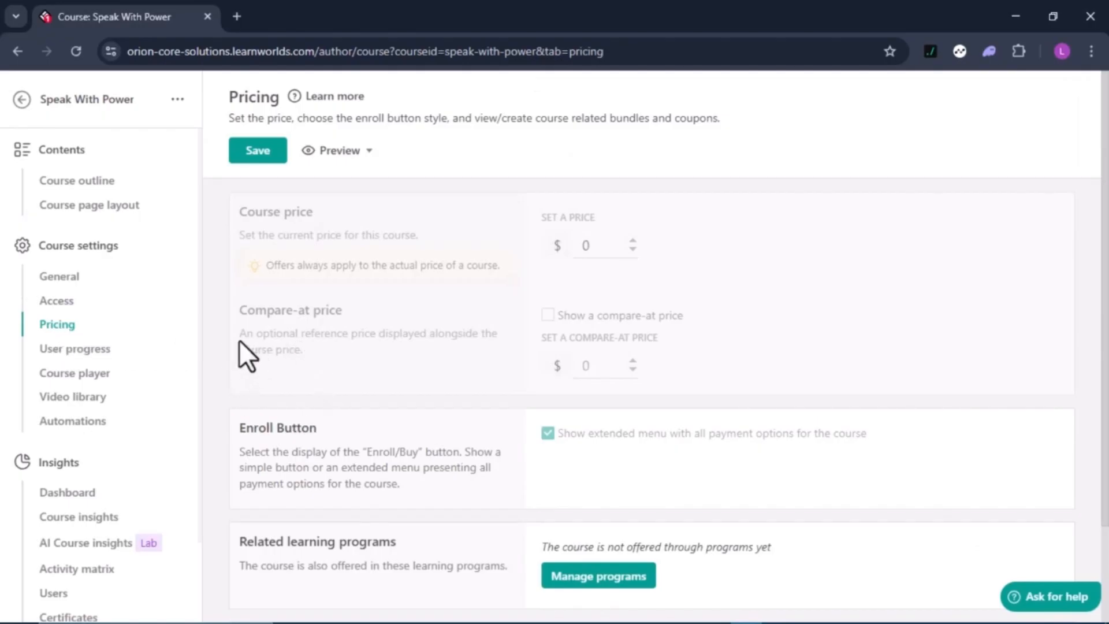
Go to the course's User progress settings and look through its options
click(87, 349)
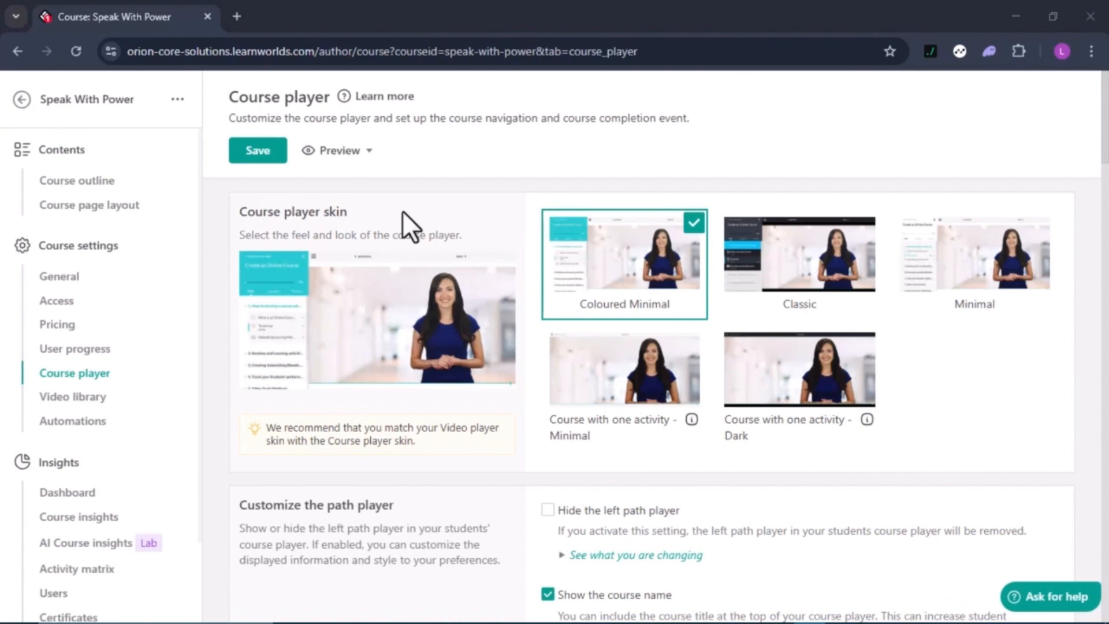
scroll(406, 192, down, 1)
scroll(405, 192, up, 1)
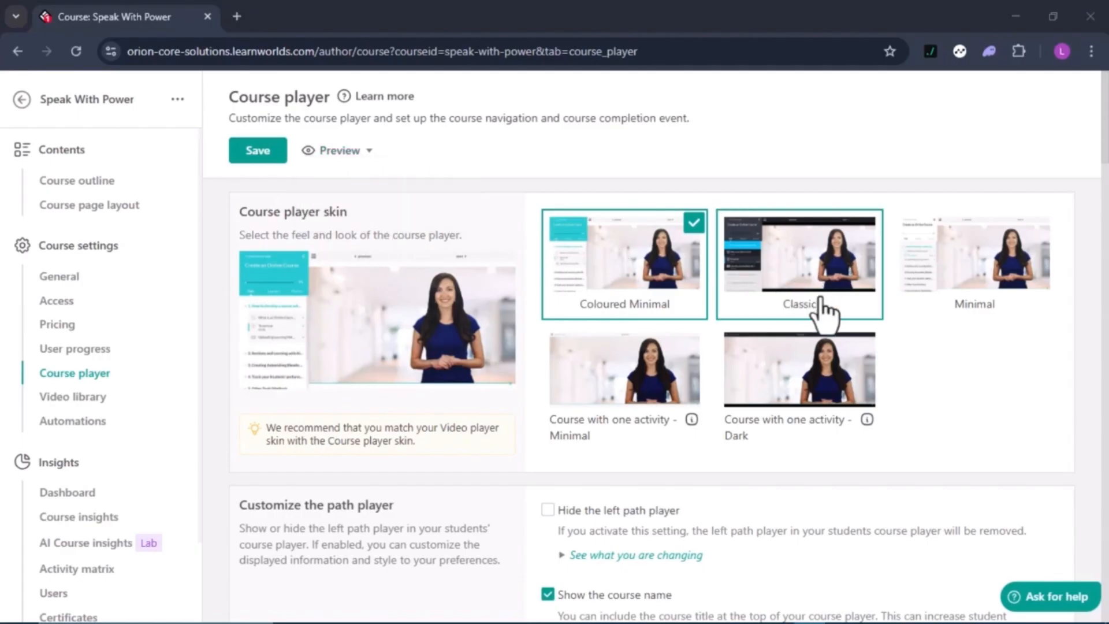
scroll(804, 289, down, 1)
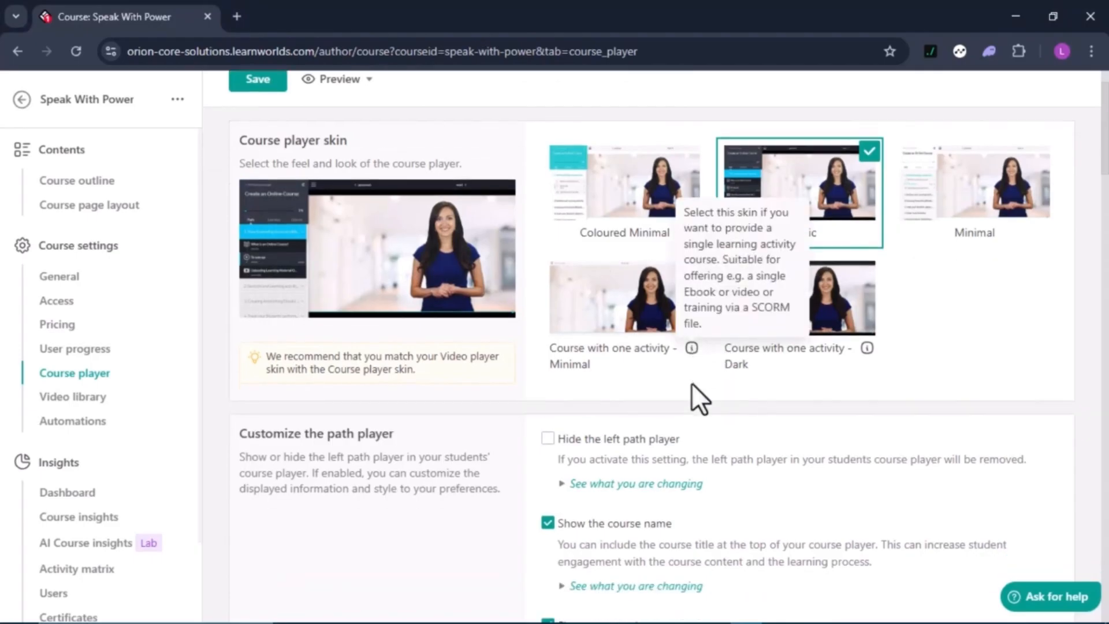
scroll(696, 393, down, 5)
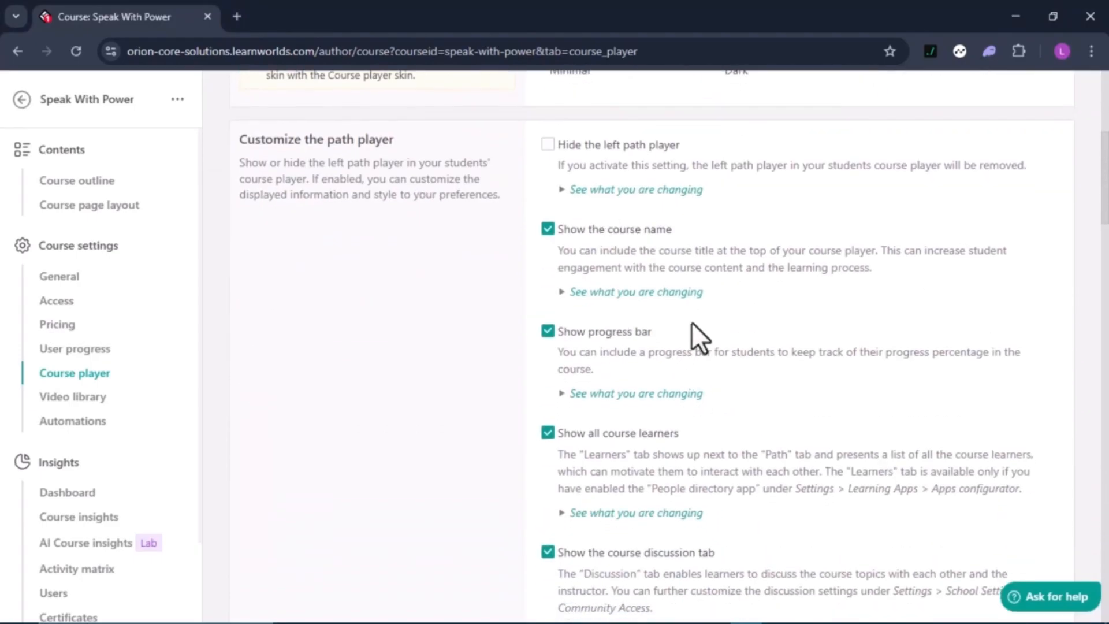
scroll(692, 321, down, 5)
scroll(692, 321, down, 5)
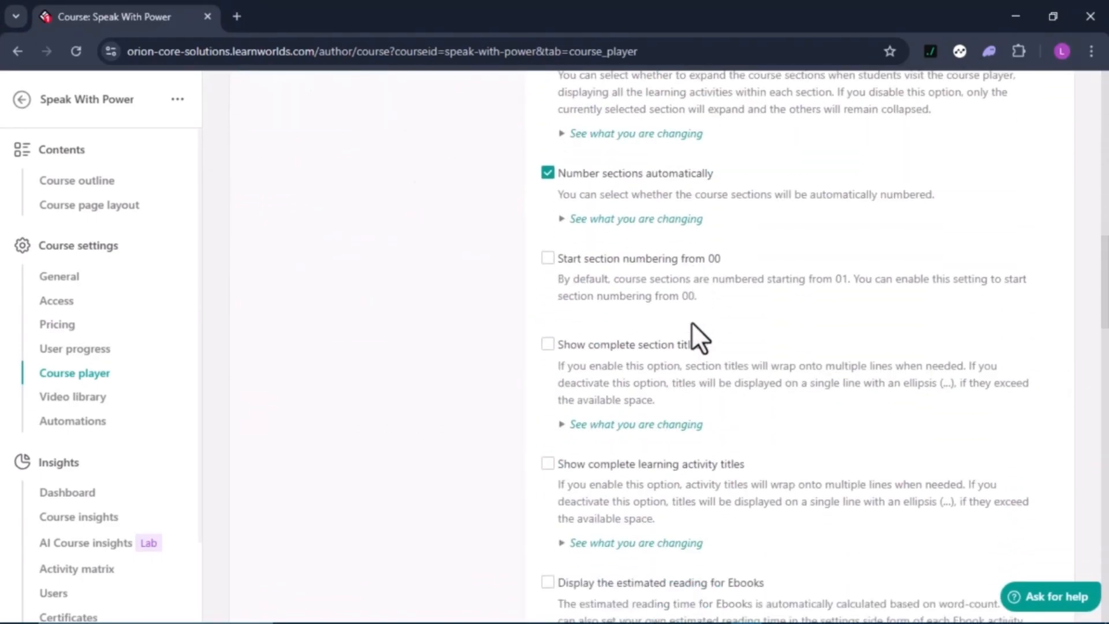
scroll(691, 322, up, 8)
scroll(691, 323, up, 2)
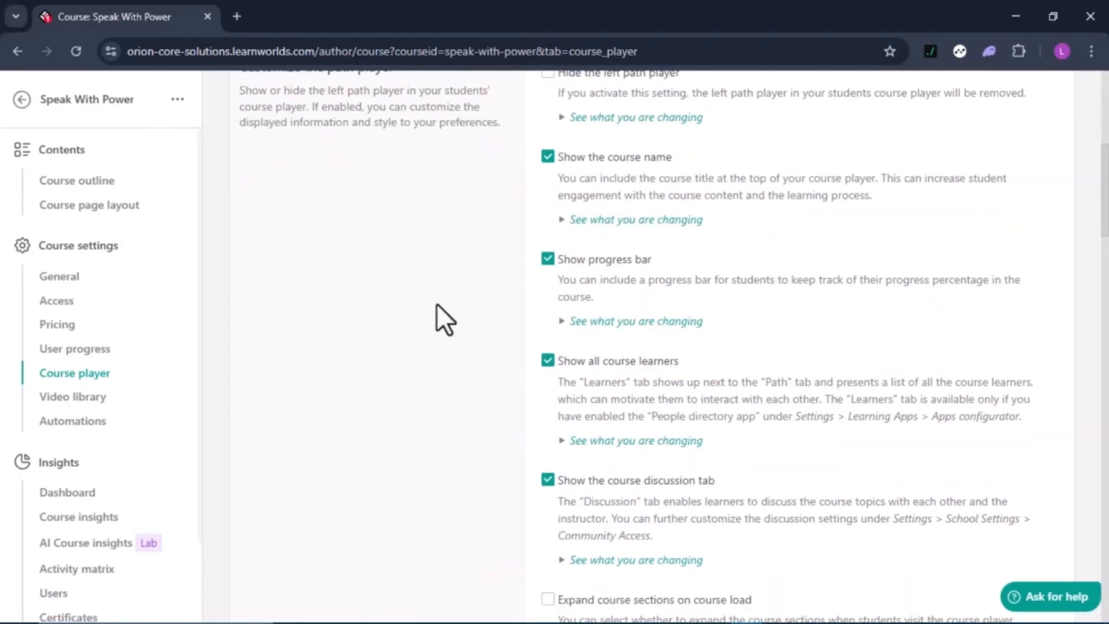
scroll(654, 255, up, 2)
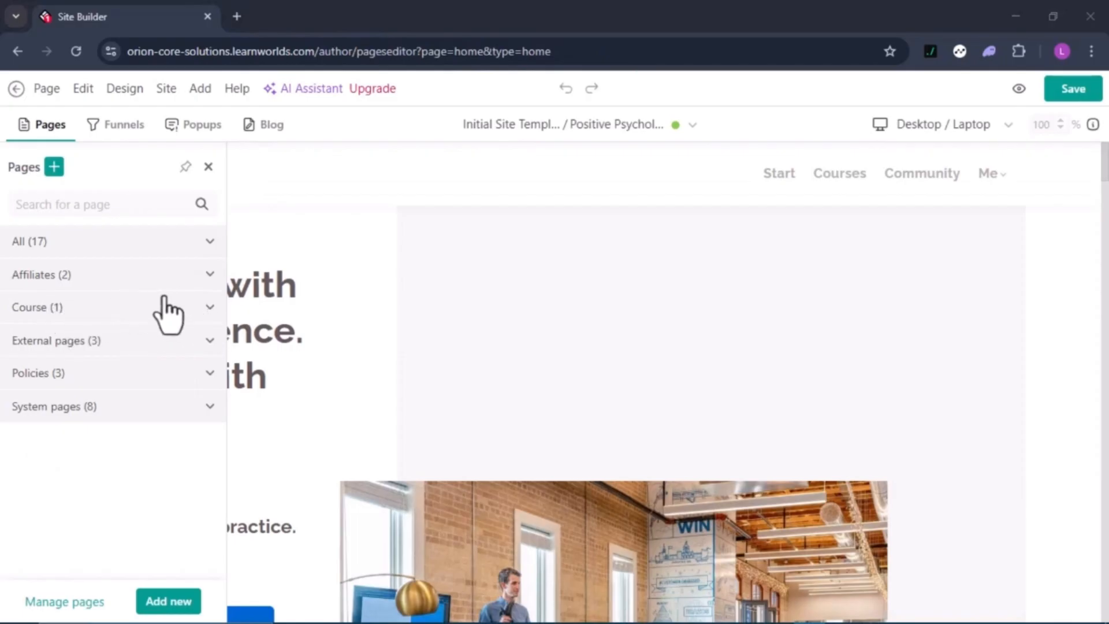
Open the Speak With Power page from the Course group and return to its page layout
click(196, 311)
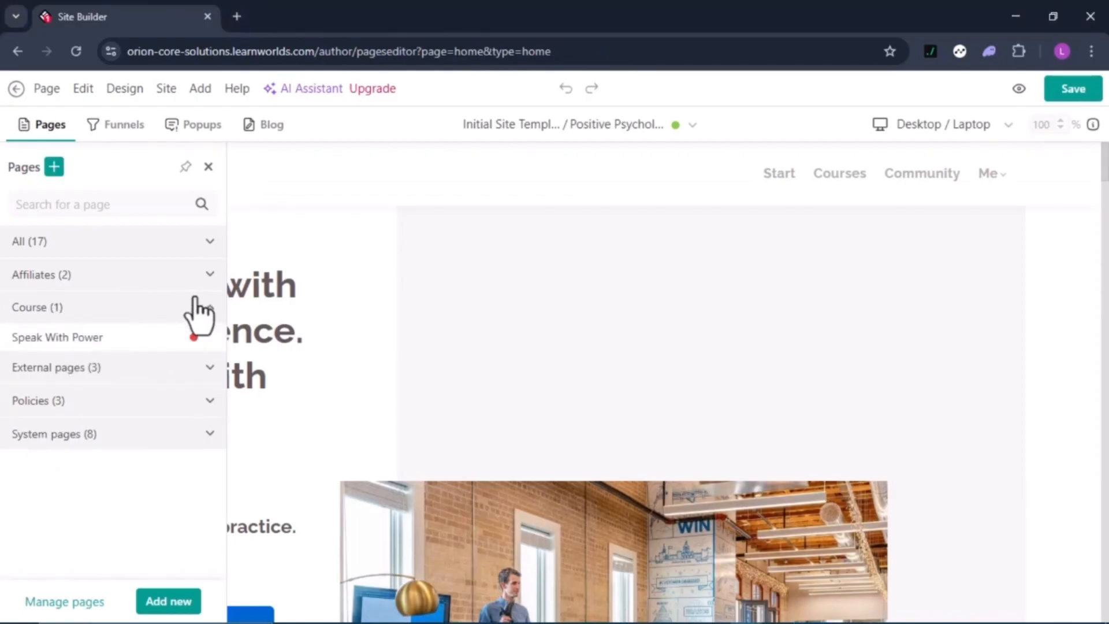
click(77, 341)
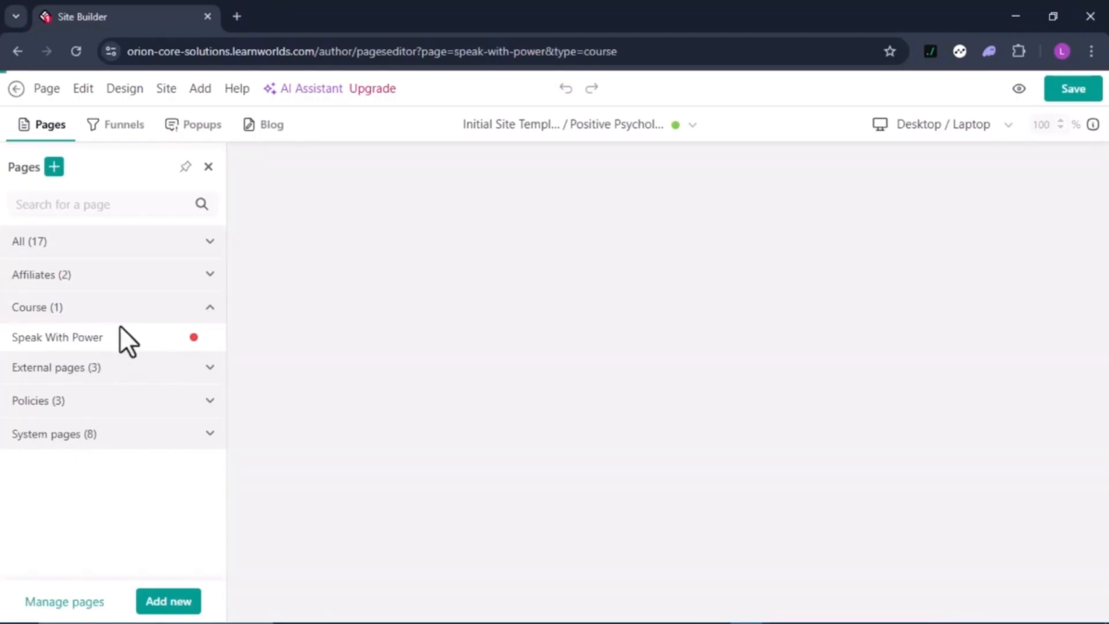
click(208, 167)
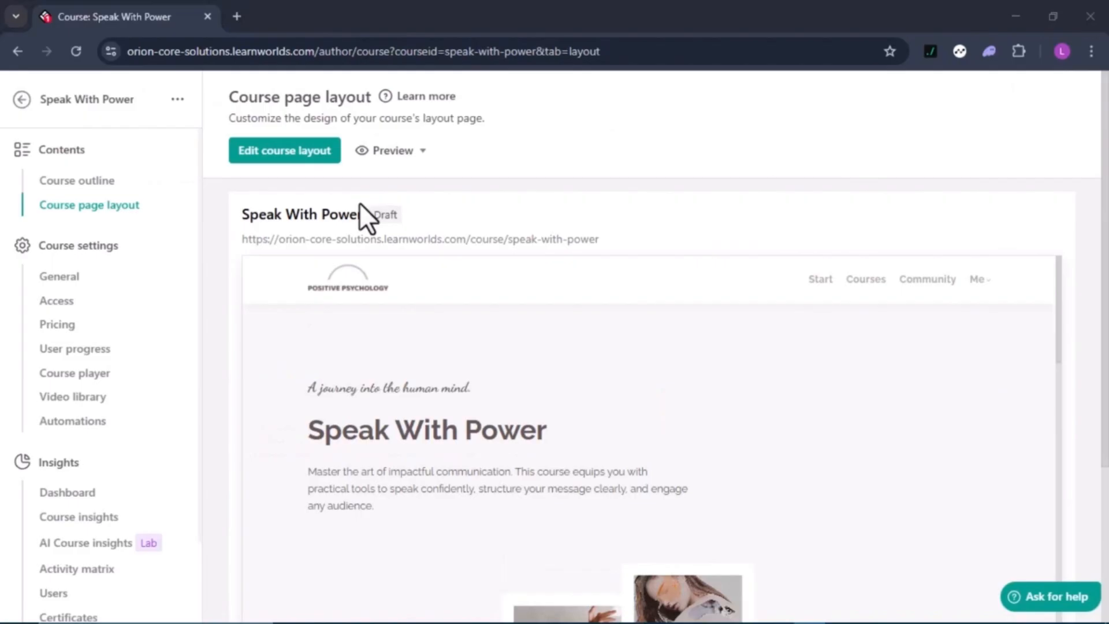
mouse_move(438, 268)
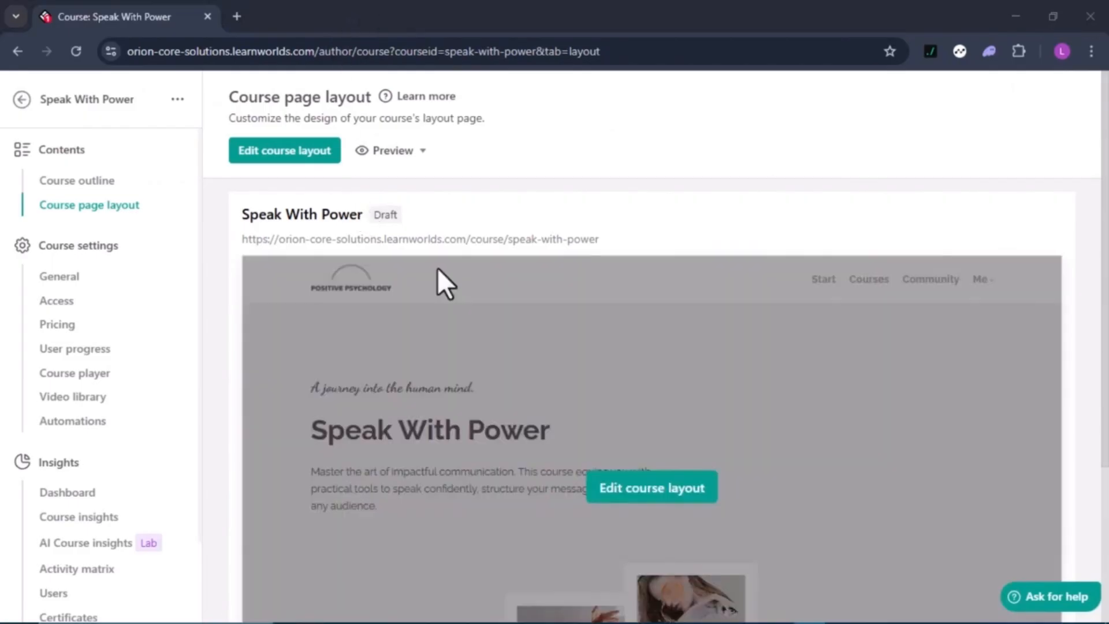